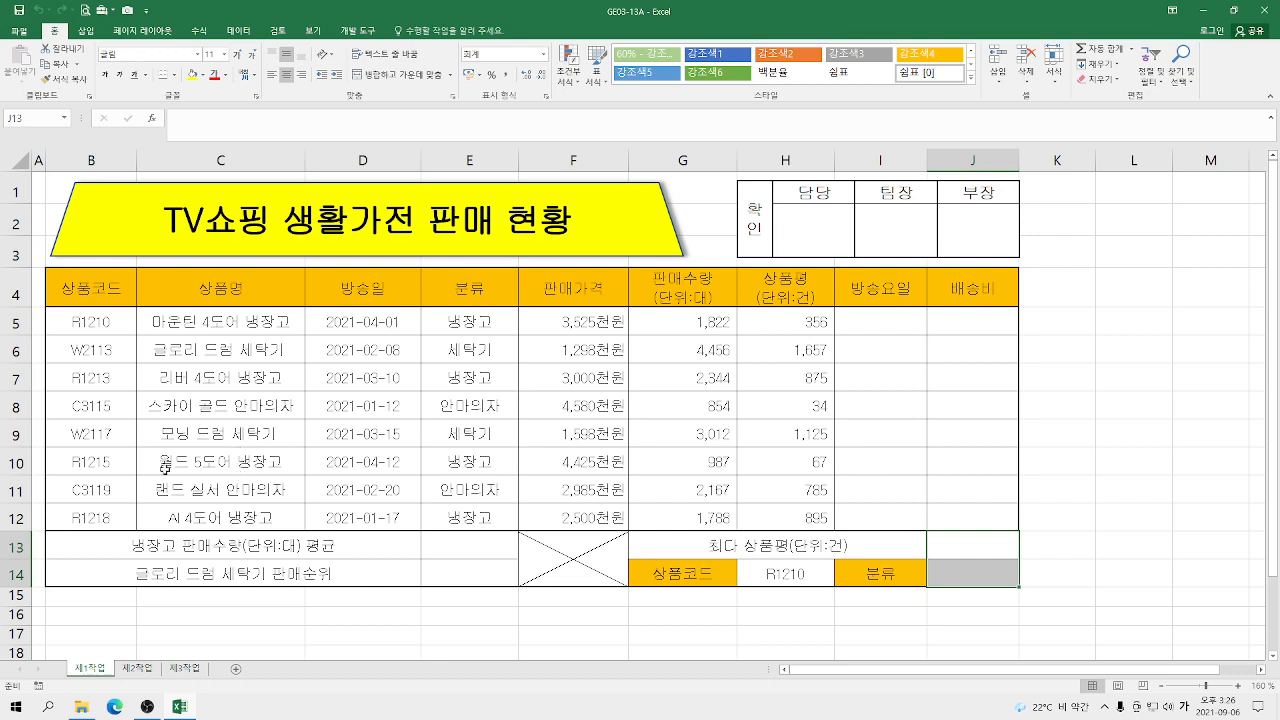
Start a new conditional formatting rule for B5:J12 that uses a formula to determine which cells to format.
{"action": "left_click", "coordinate": [64, 320]}
{"action": "left_click_drag", "start_coordinate": [64, 320], "coordinate": [935, 514]}
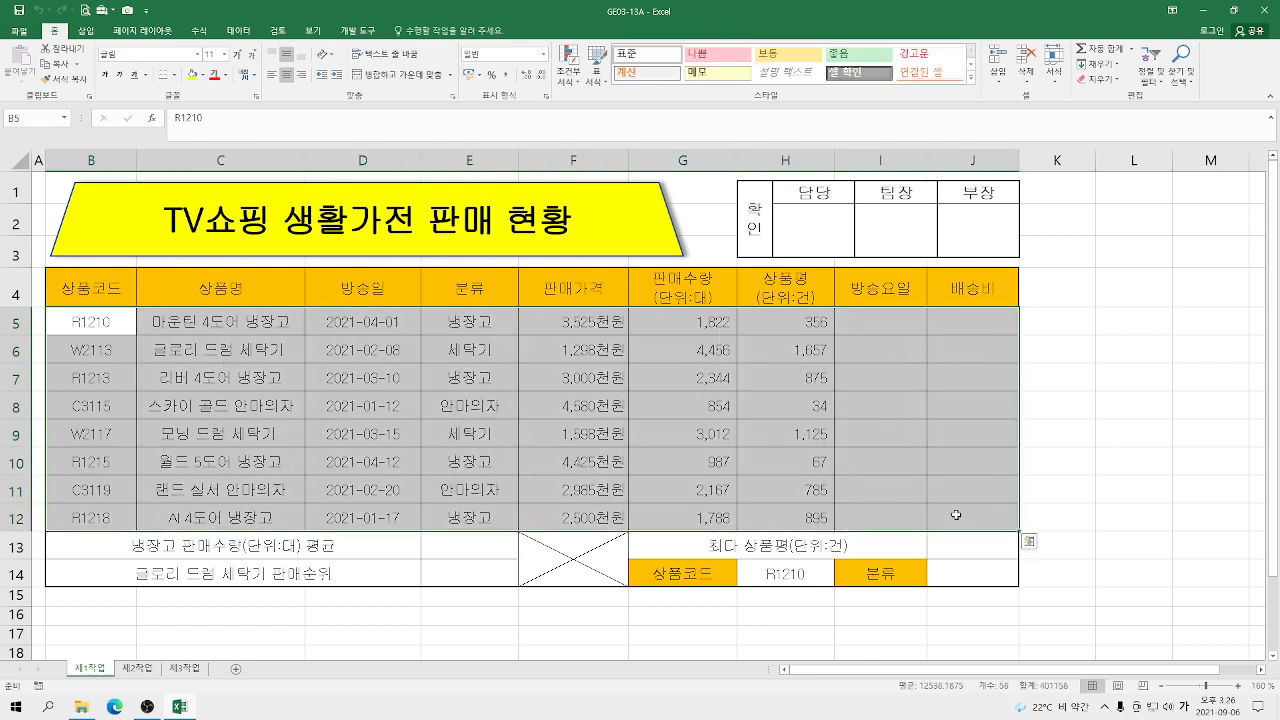
{"action": "left_click", "coordinate": [78, 321]}
{"action": "left_click_drag", "start_coordinate": [78, 321], "coordinate": [957, 512]}
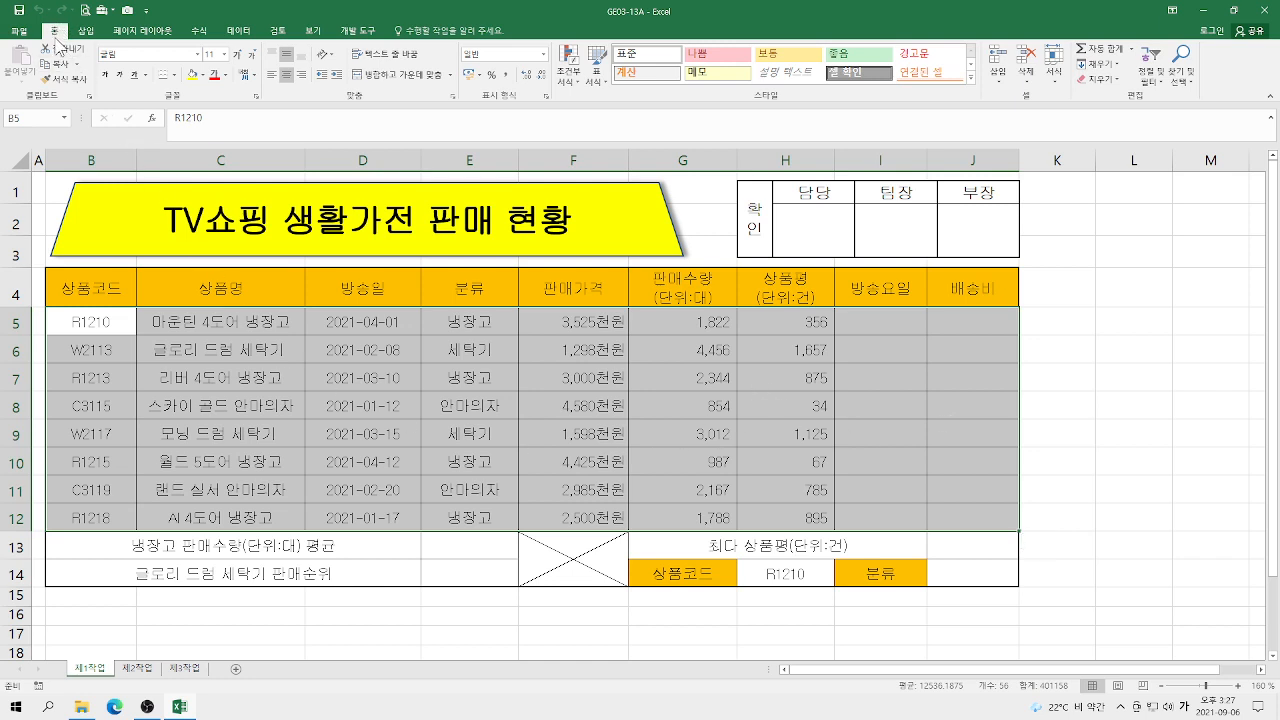
{"action": "left_click", "coordinate": [568, 72]}
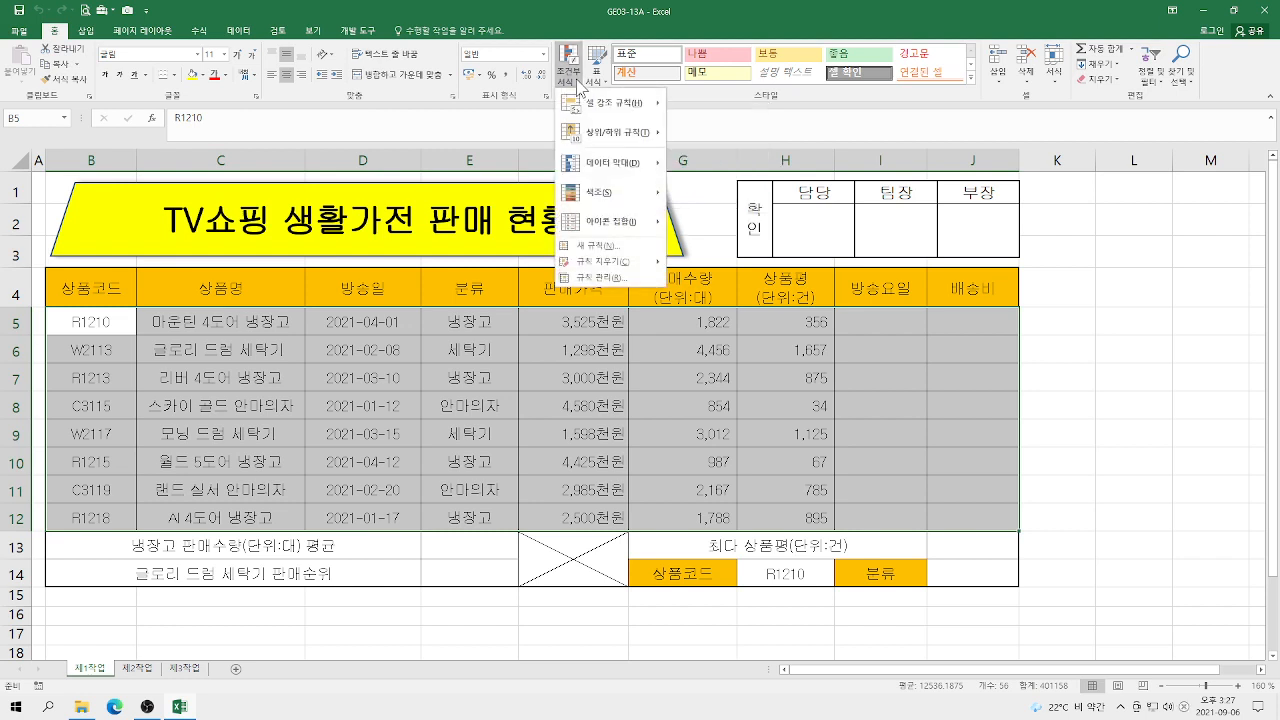
{"action": "left_click", "coordinate": [604, 246]}
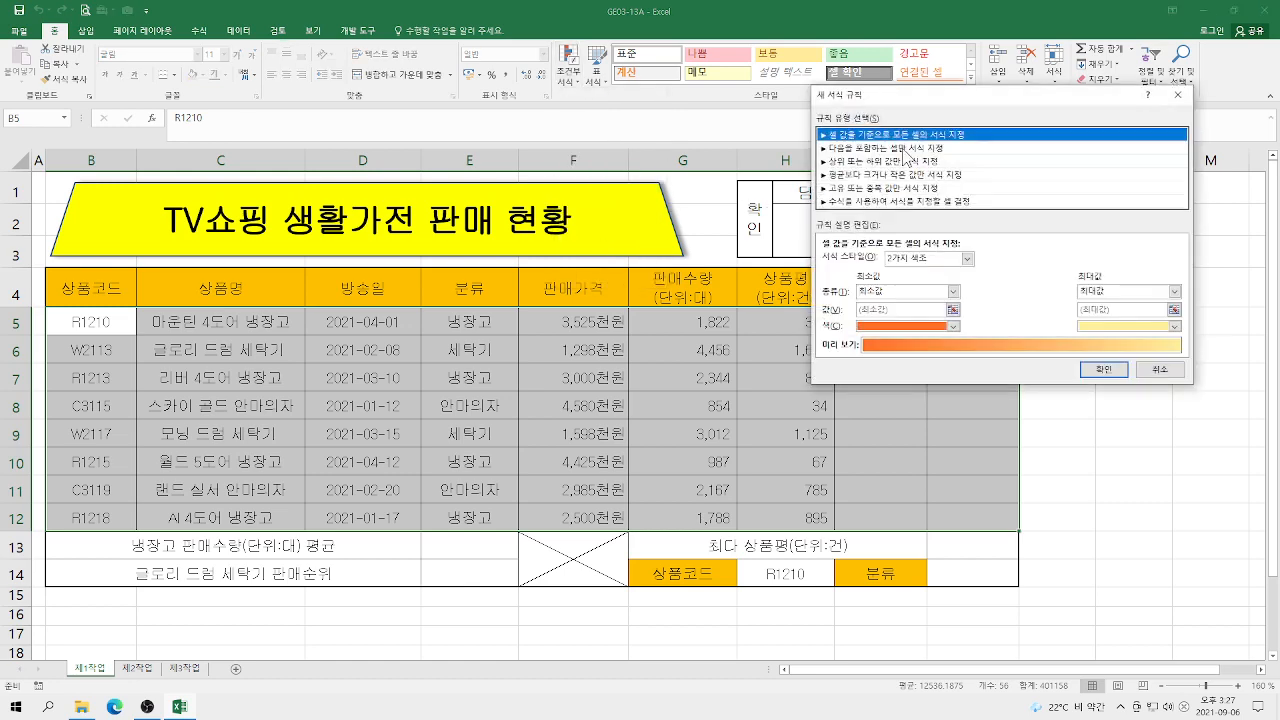
{"action": "left_click_drag", "start_coordinate": [988, 96], "coordinate": [1021, 88]}
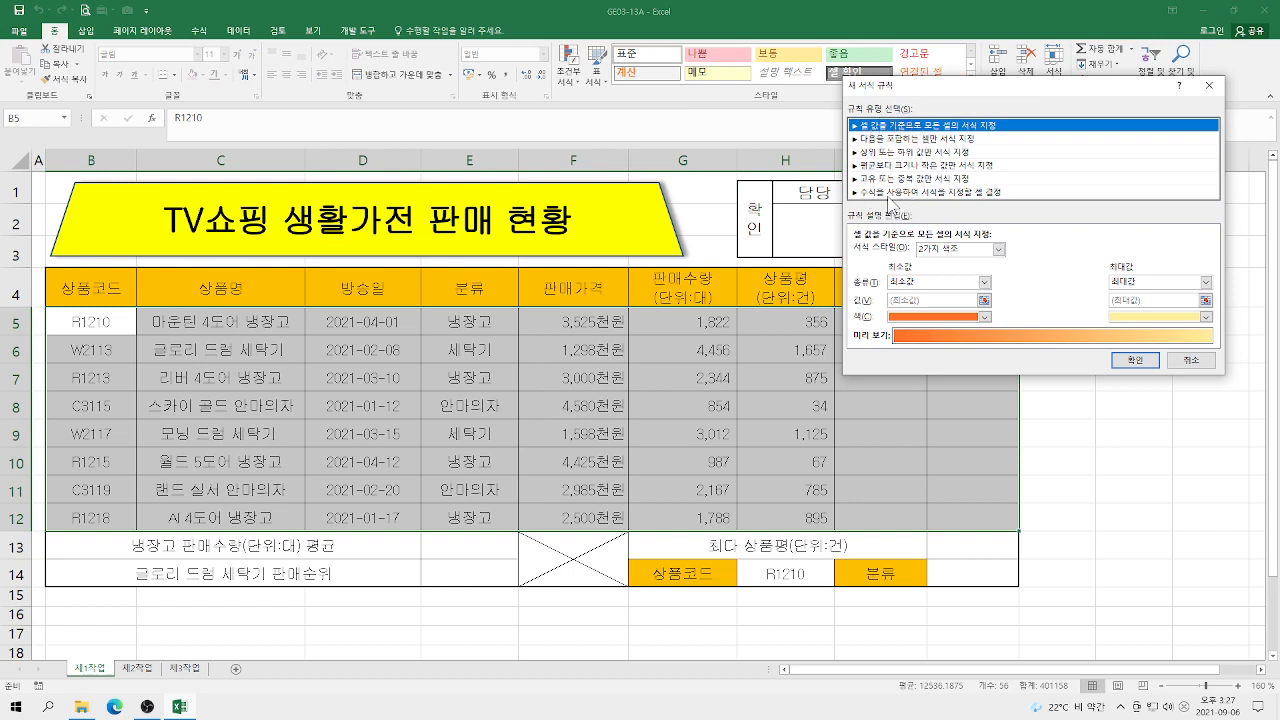
{"action": "left_click", "coordinate": [889, 193]}
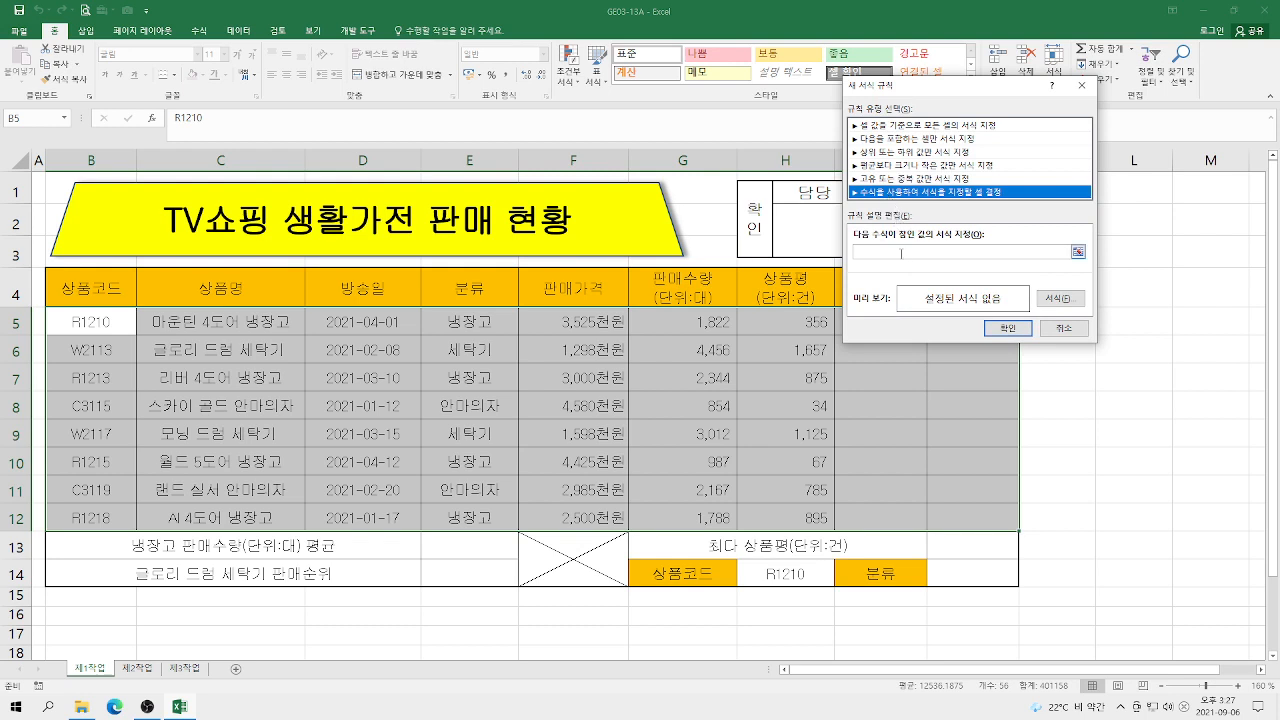
Enter =$H5>=1000 as the rule's formula, with only the review-count column locked.
{"action": "left_click", "coordinate": [877, 251]}
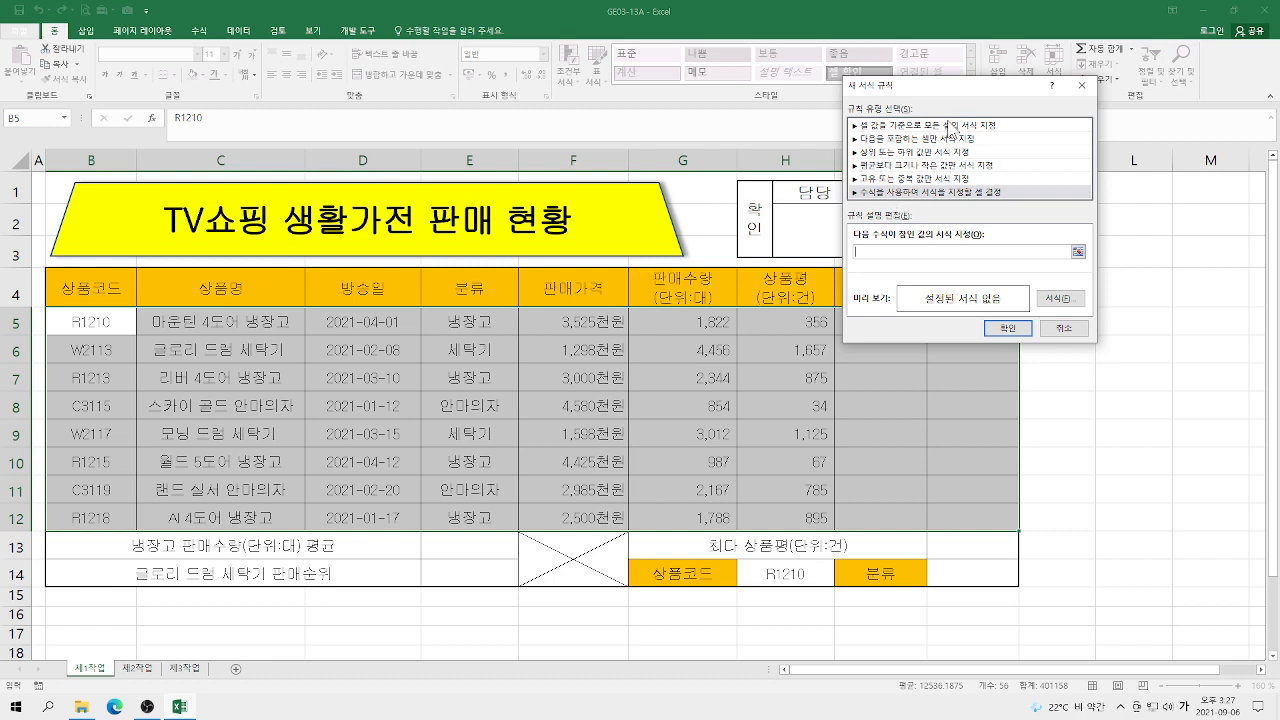
{"action": "left_click", "coordinate": [789, 323]}
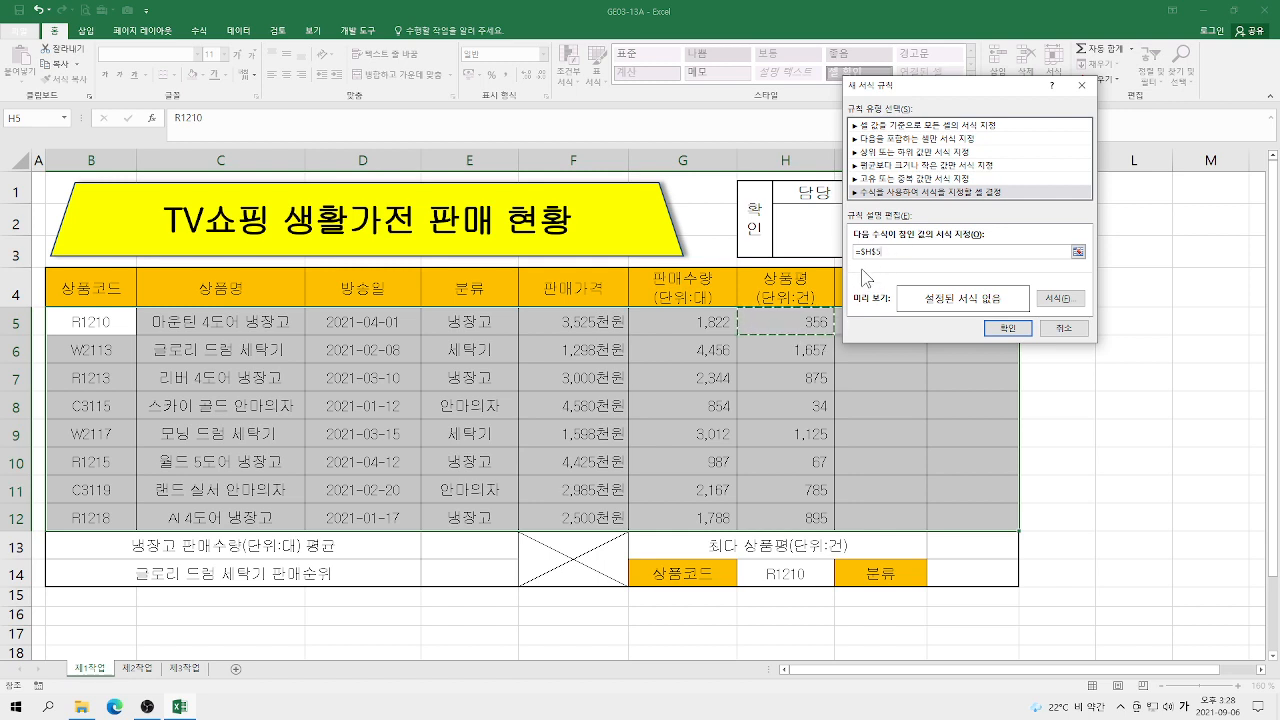
{"action": "key", "text": "F4"}
{"action": "key", "text": "F4"}
{"action": "type", "text": ">=1000"}
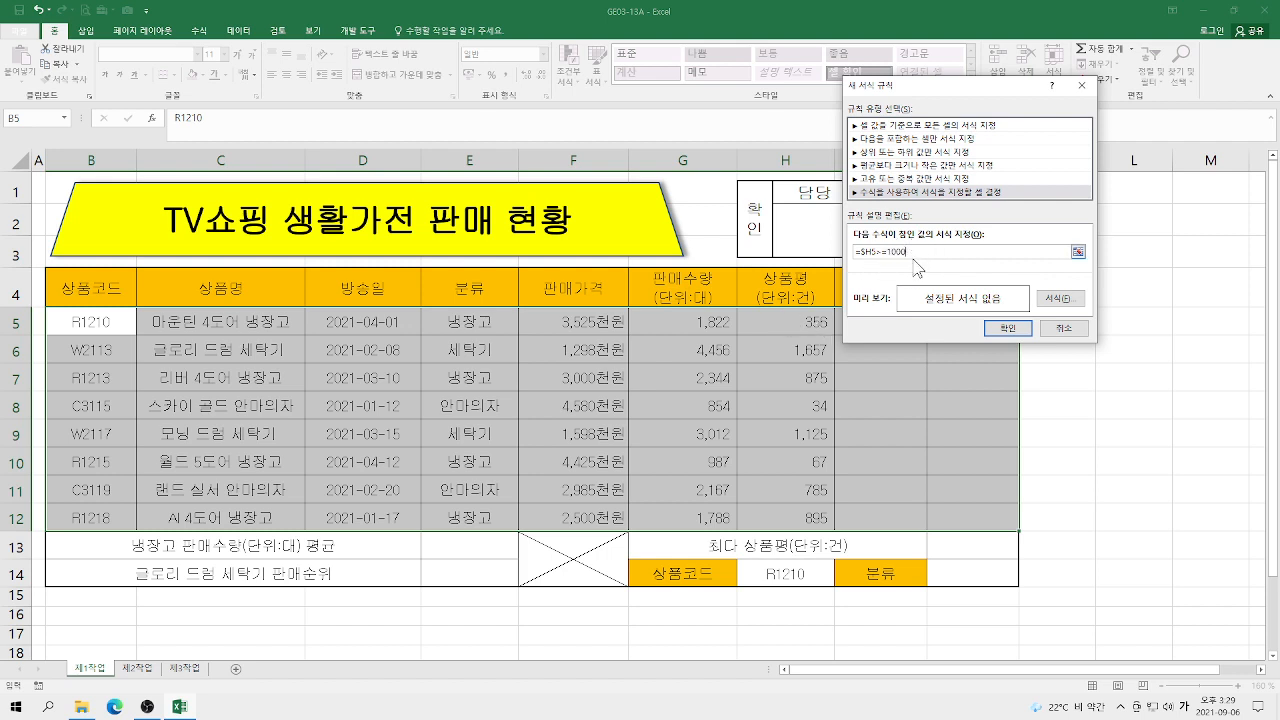
Set the rule's font style to bold and its colour to standard blue, and apply the rule to the table.
{"action": "left_click", "coordinate": [1060, 299]}
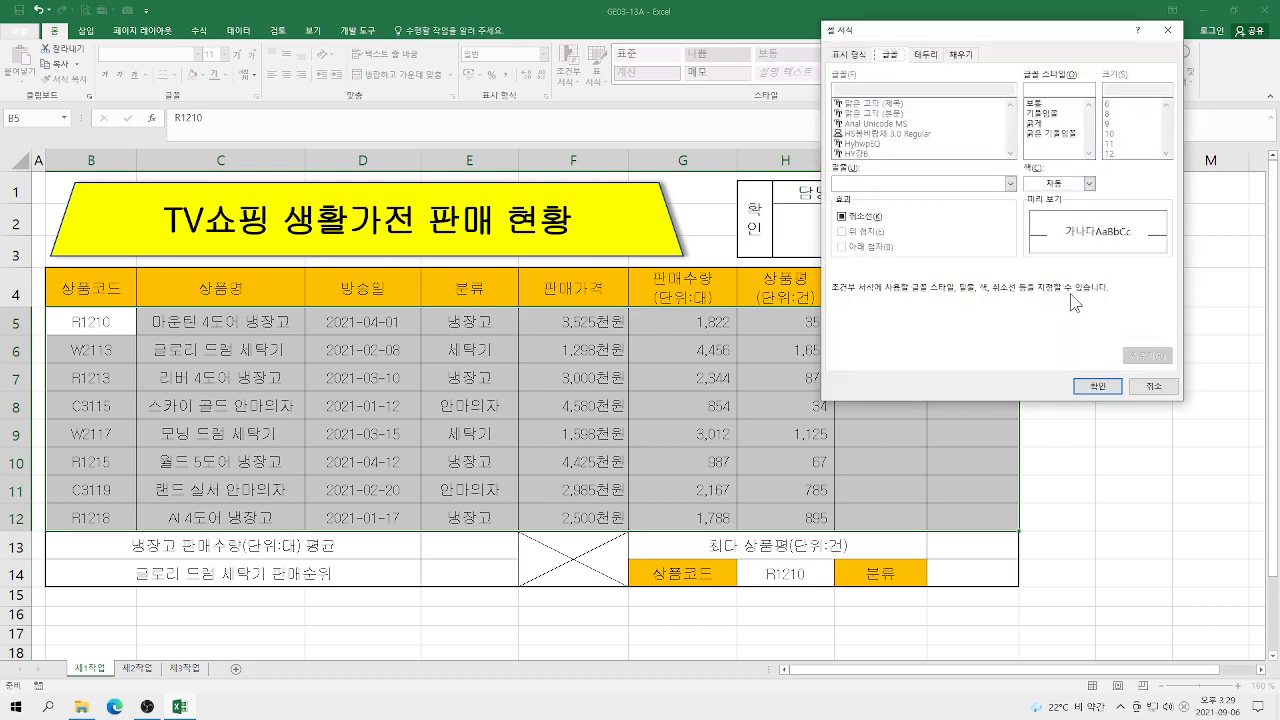
{"action": "left_click", "coordinate": [1036, 123]}
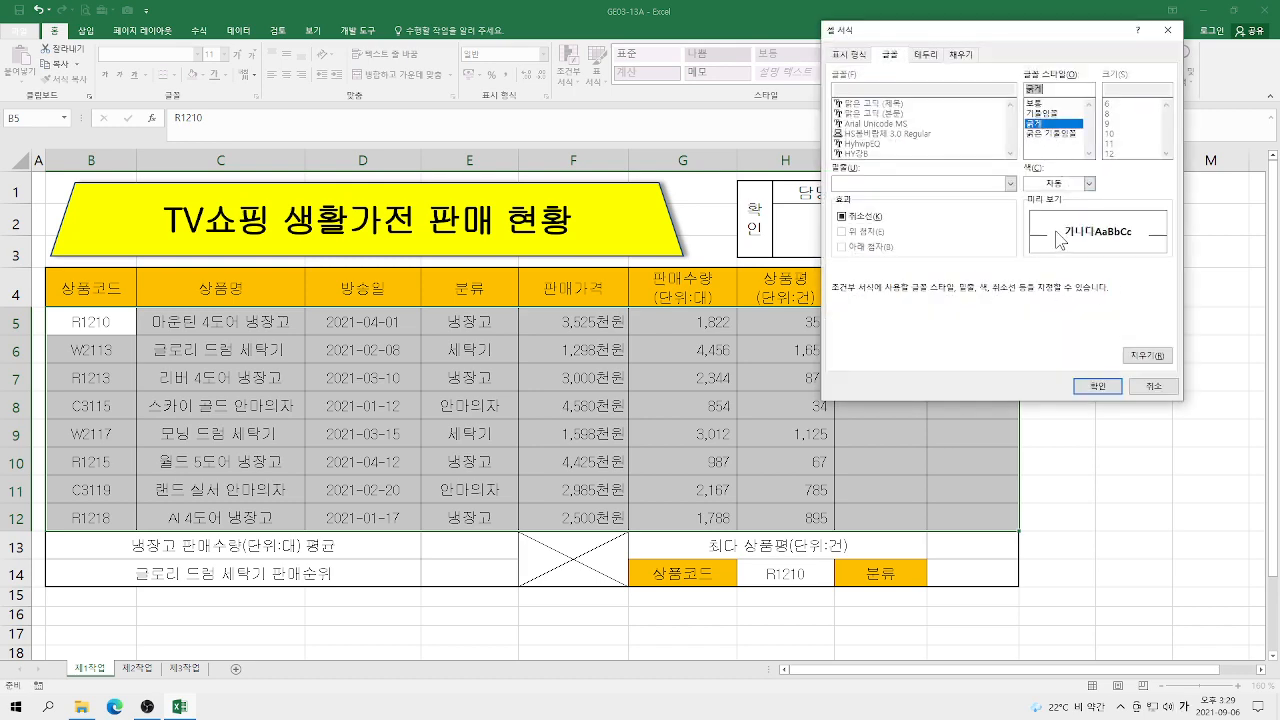
{"action": "left_click", "coordinate": [1089, 183]}
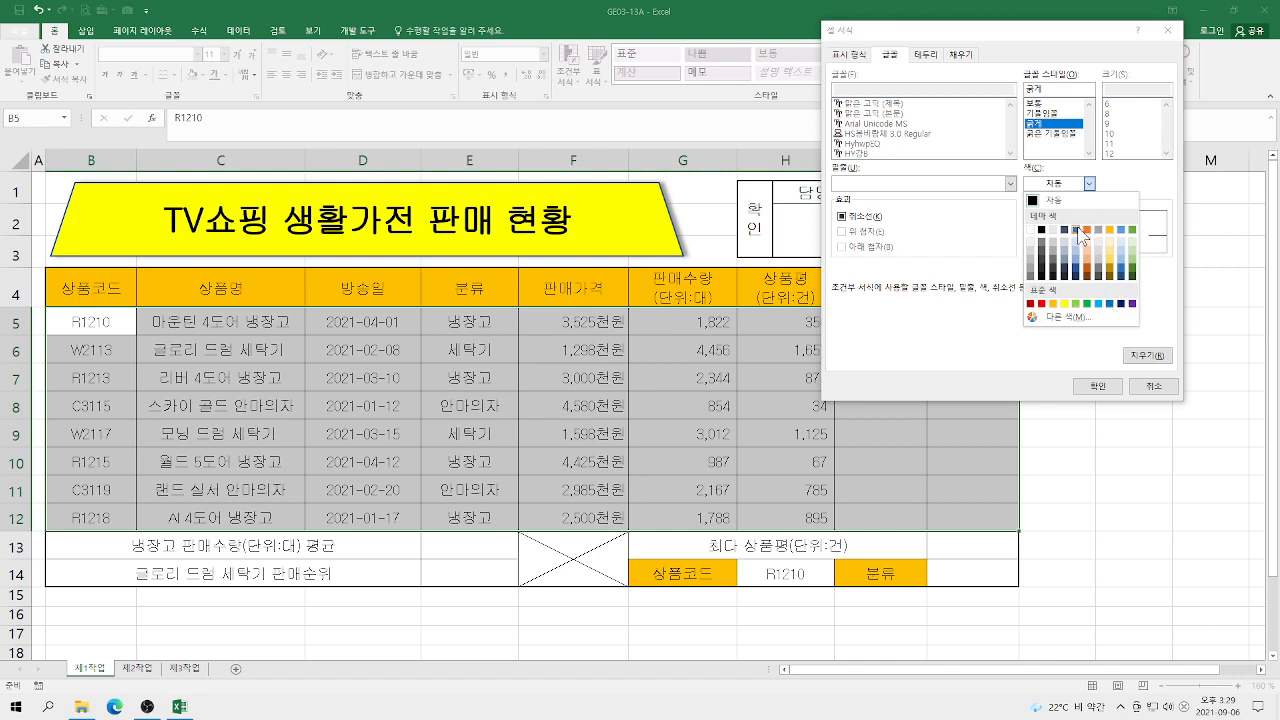
{"action": "left_click", "coordinate": [1109, 304]}
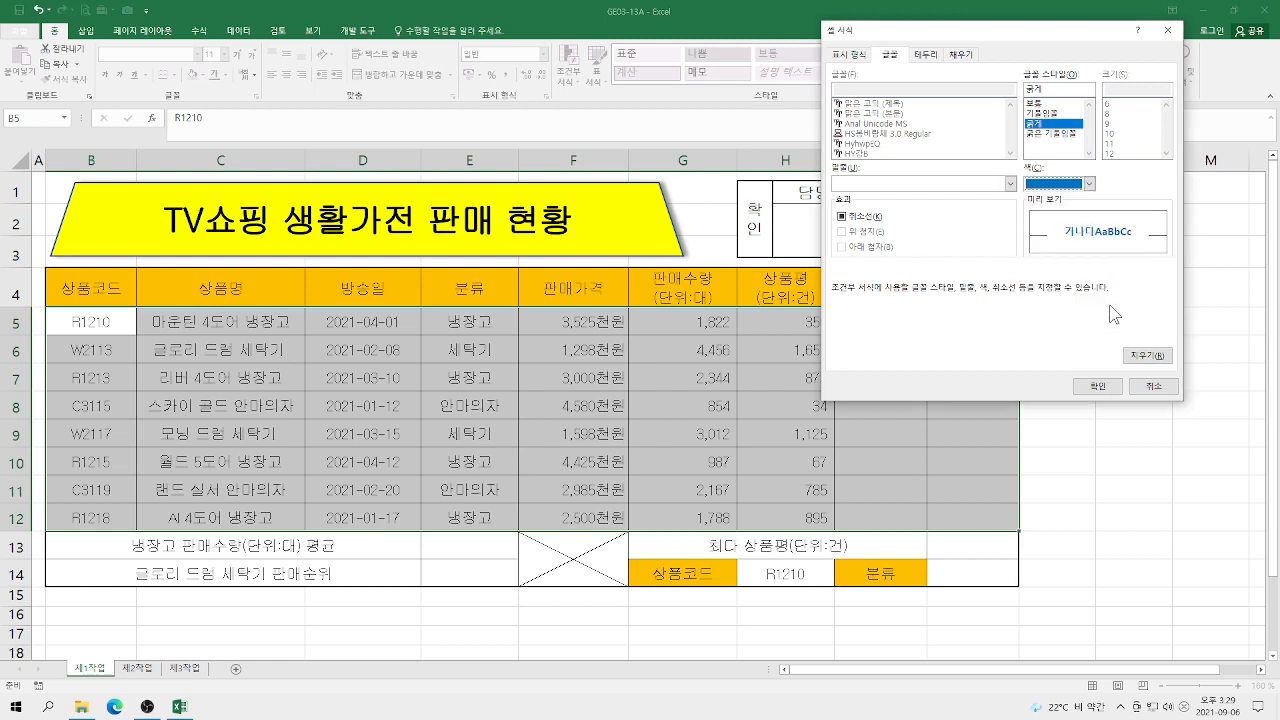
{"action": "left_click", "coordinate": [1095, 386]}
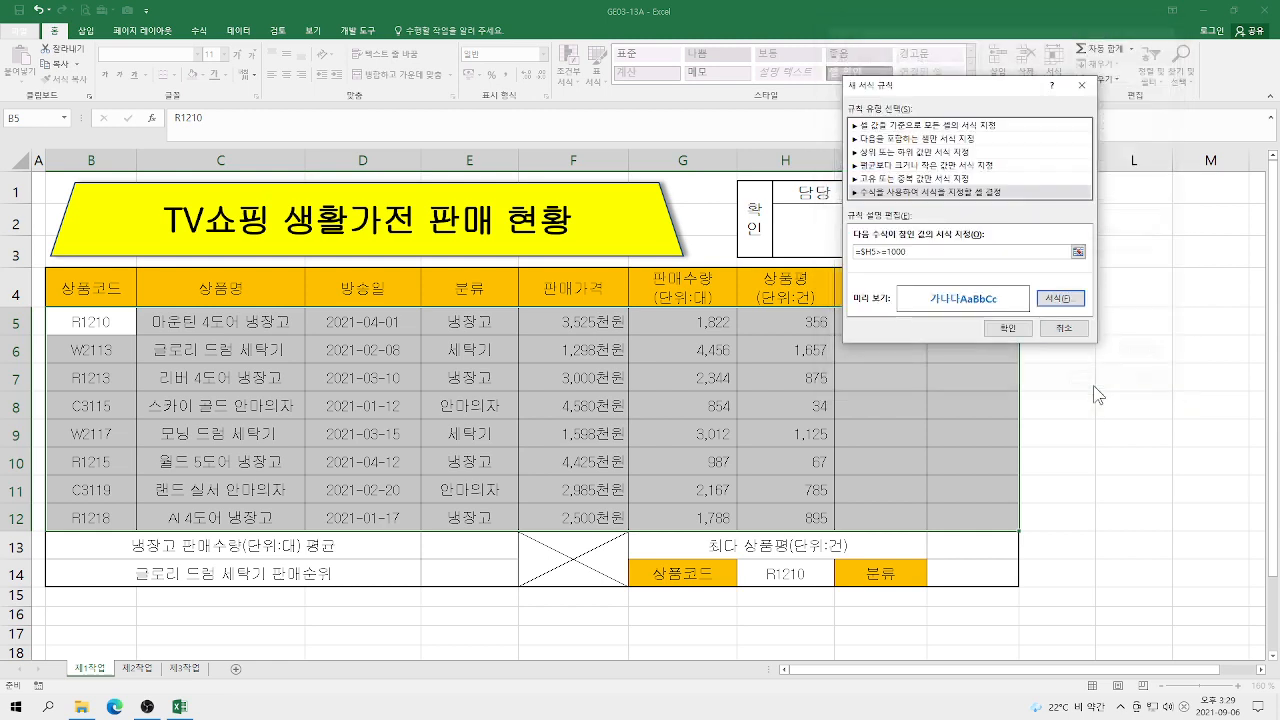
{"action": "left_click", "coordinate": [1008, 329]}
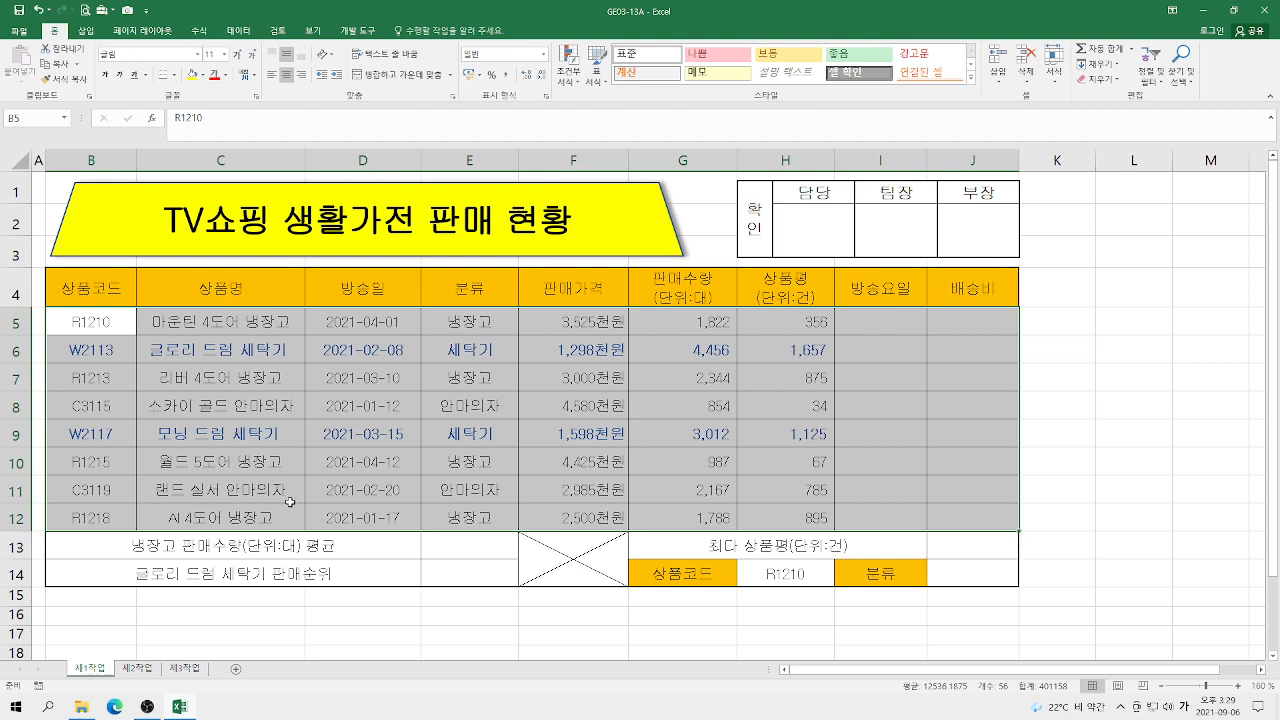
Test the rule by changing the review count in H7 to 1200.
{"action": "left_click", "coordinate": [782, 379]}
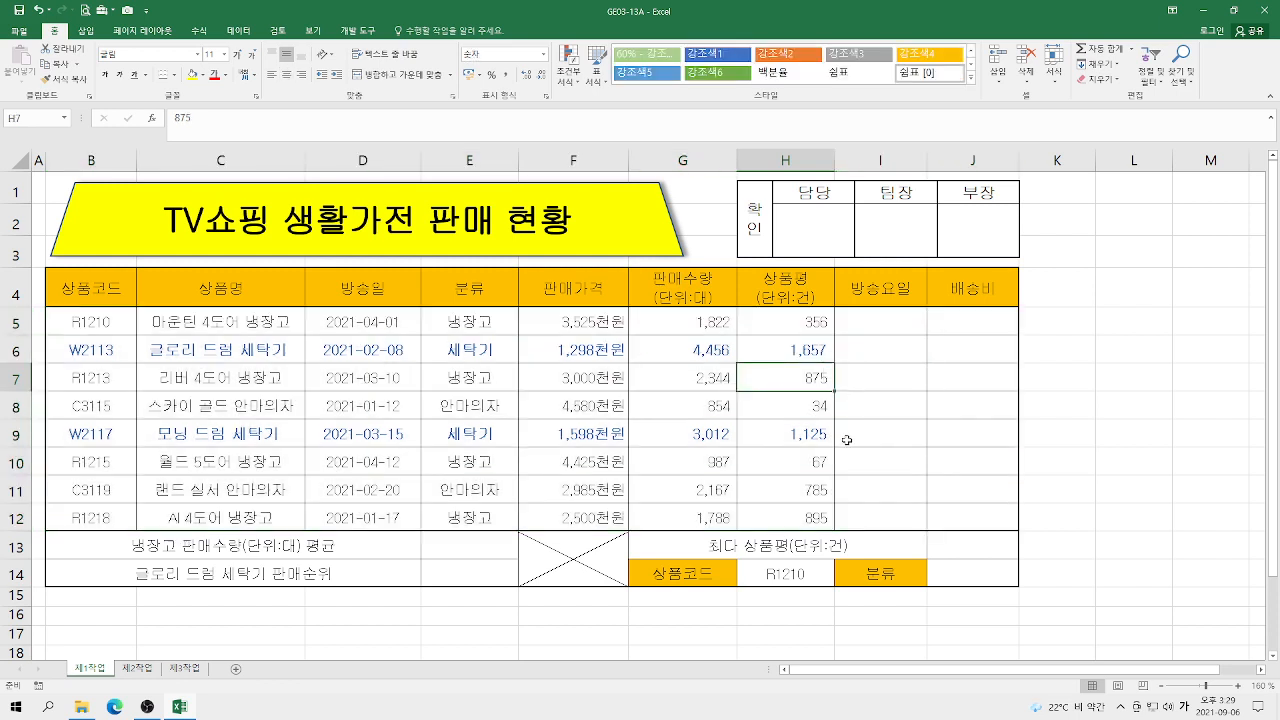
{"action": "type", "text": "1200"}
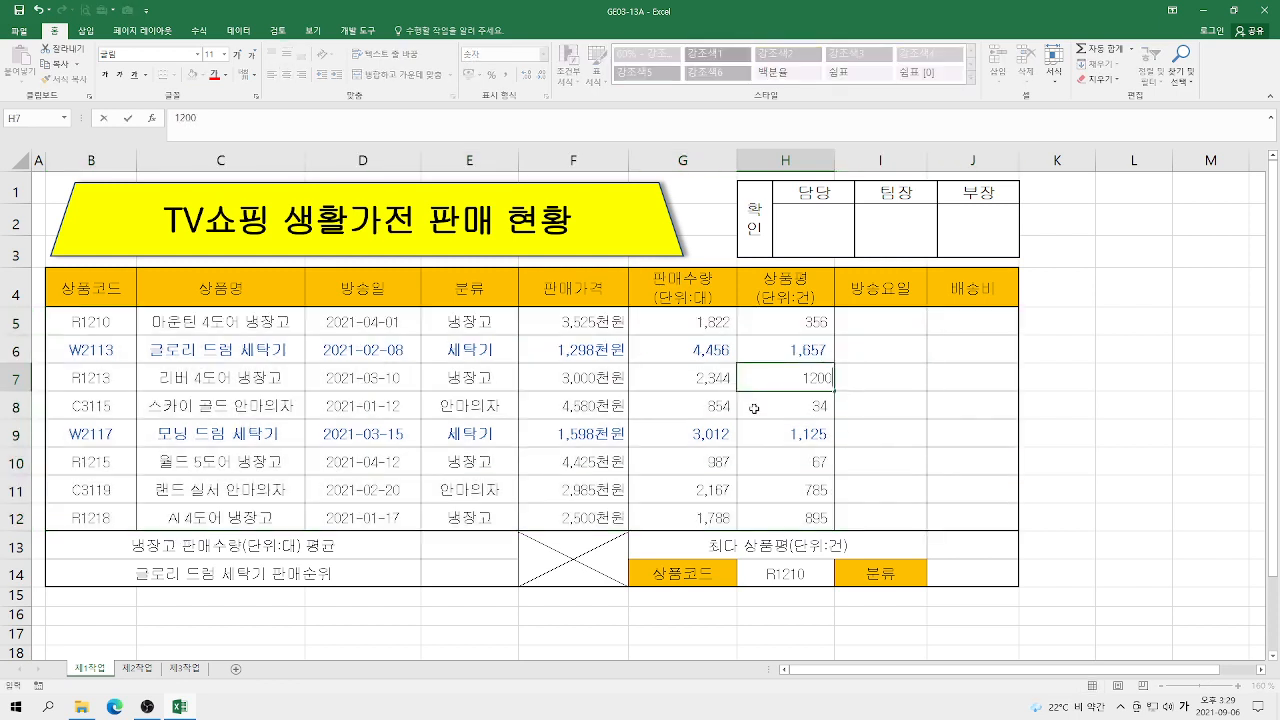
{"action": "key", "text": "Return"}
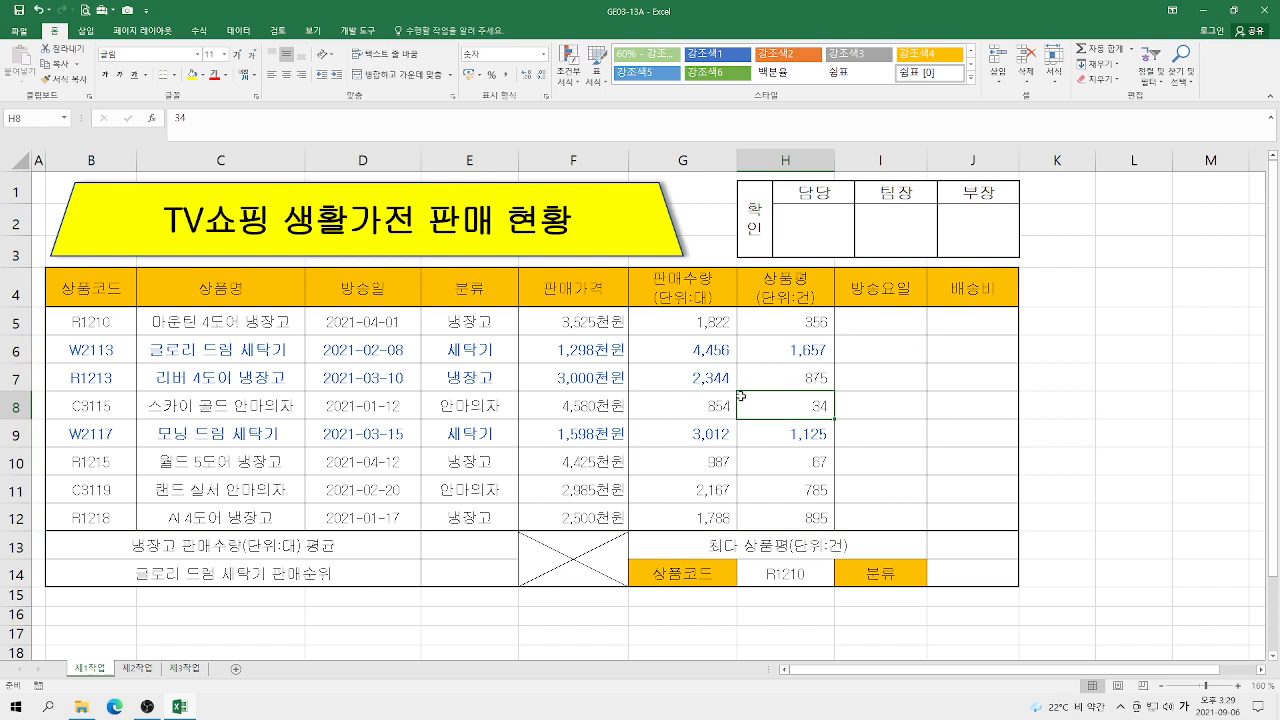
Undo the change to H7 and the blue conditional formatting rule.
{"action": "key", "text": "ctrl+z"}
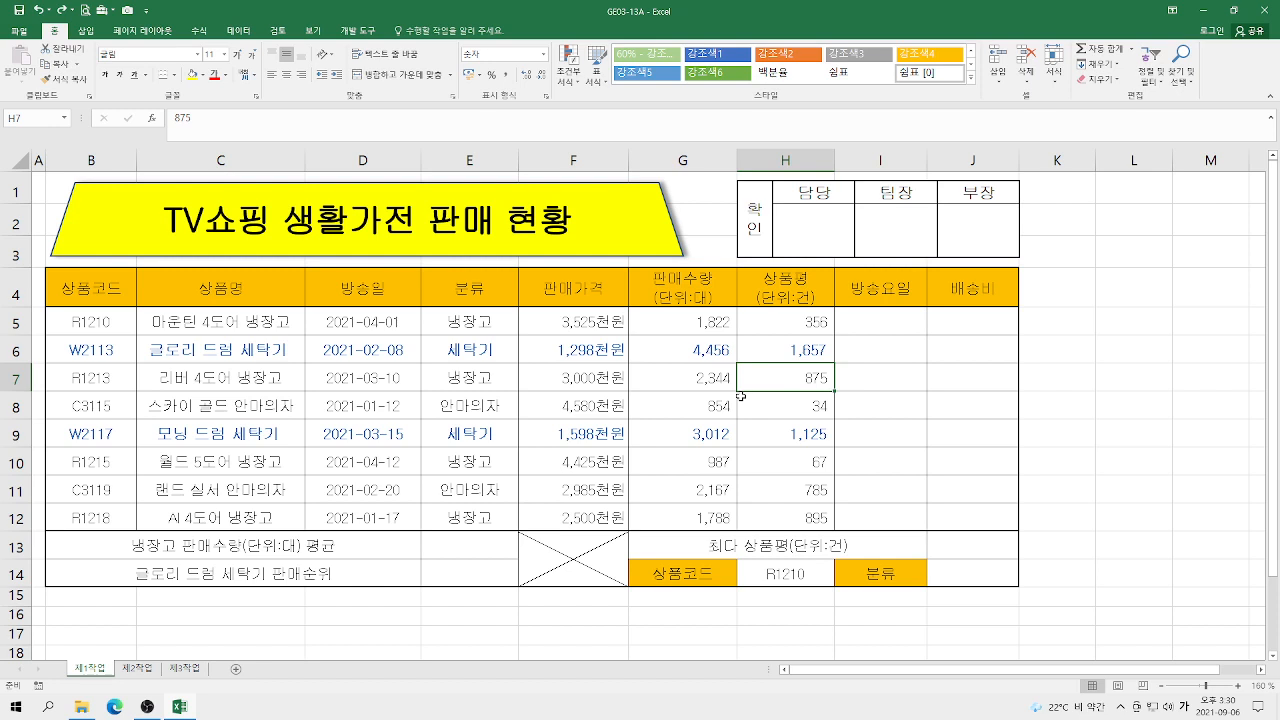
{"action": "key", "text": "ctrl+z"}
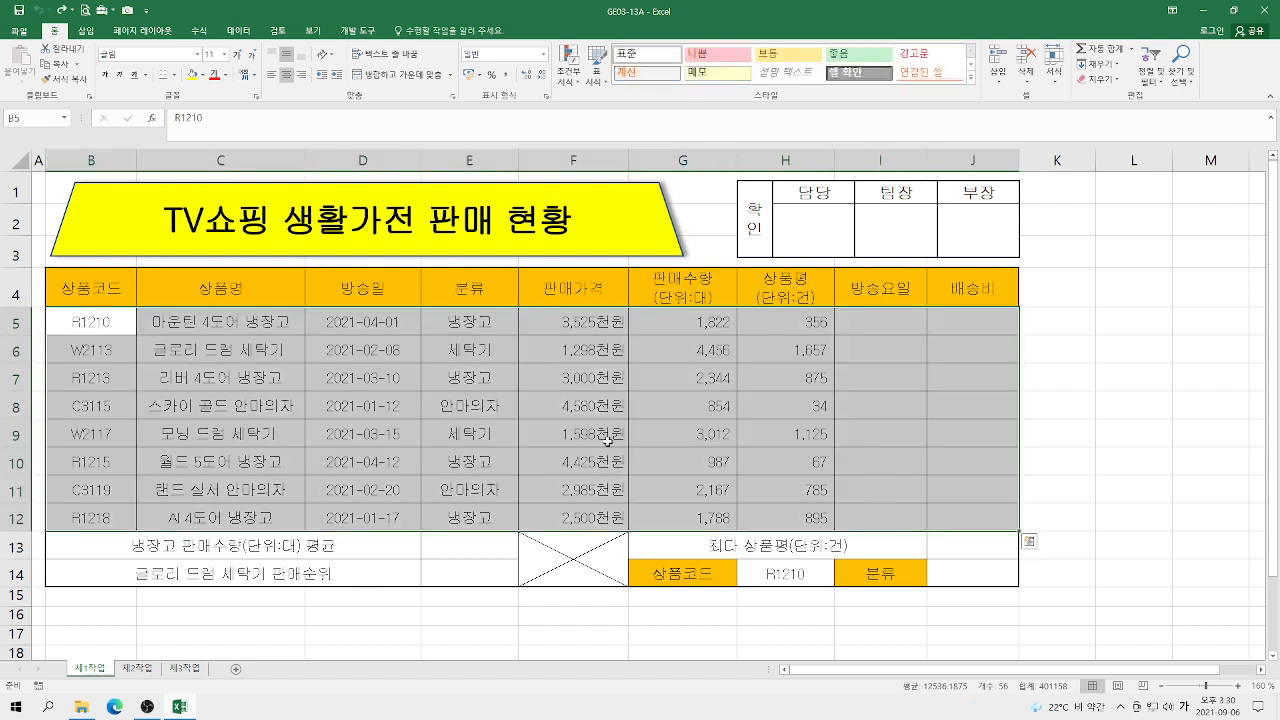
Create a new formula-based conditional formatting rule for B5:J12 with the formula =$G5>=3000.
{"action": "left_click_drag", "start_coordinate": [77, 322], "coordinate": [961, 511]}
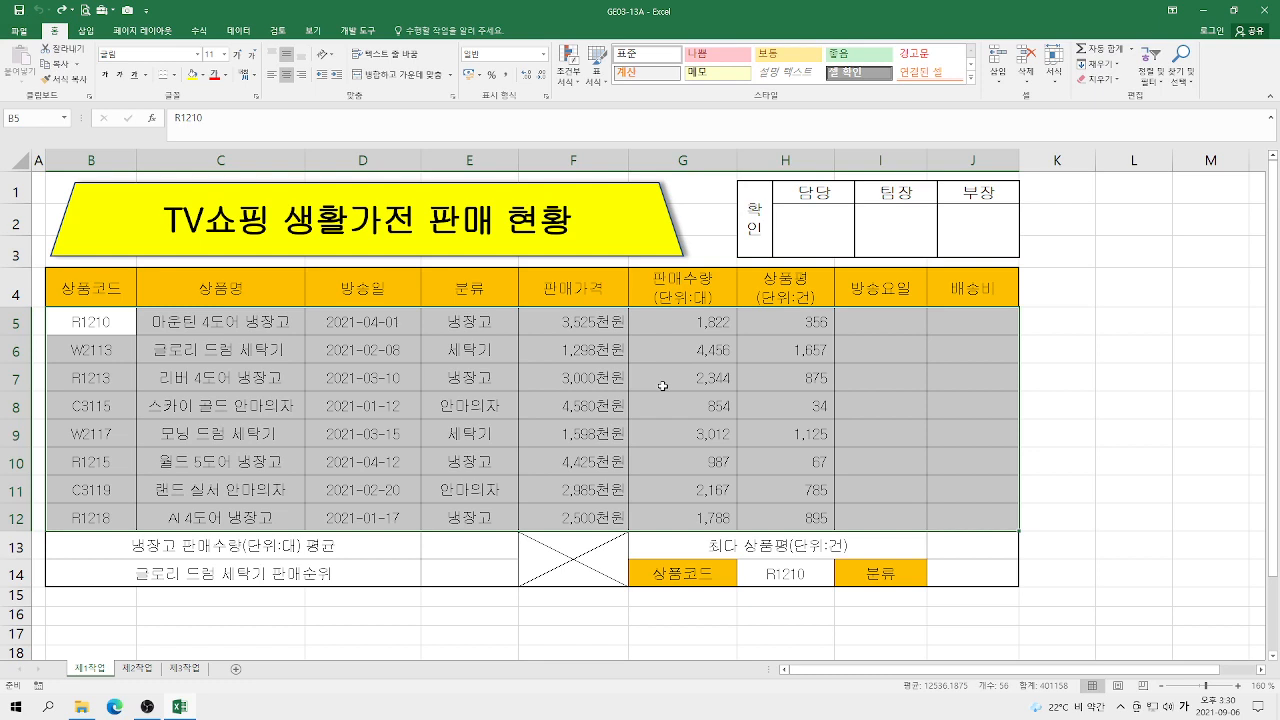
{"action": "left_click", "coordinate": [572, 80]}
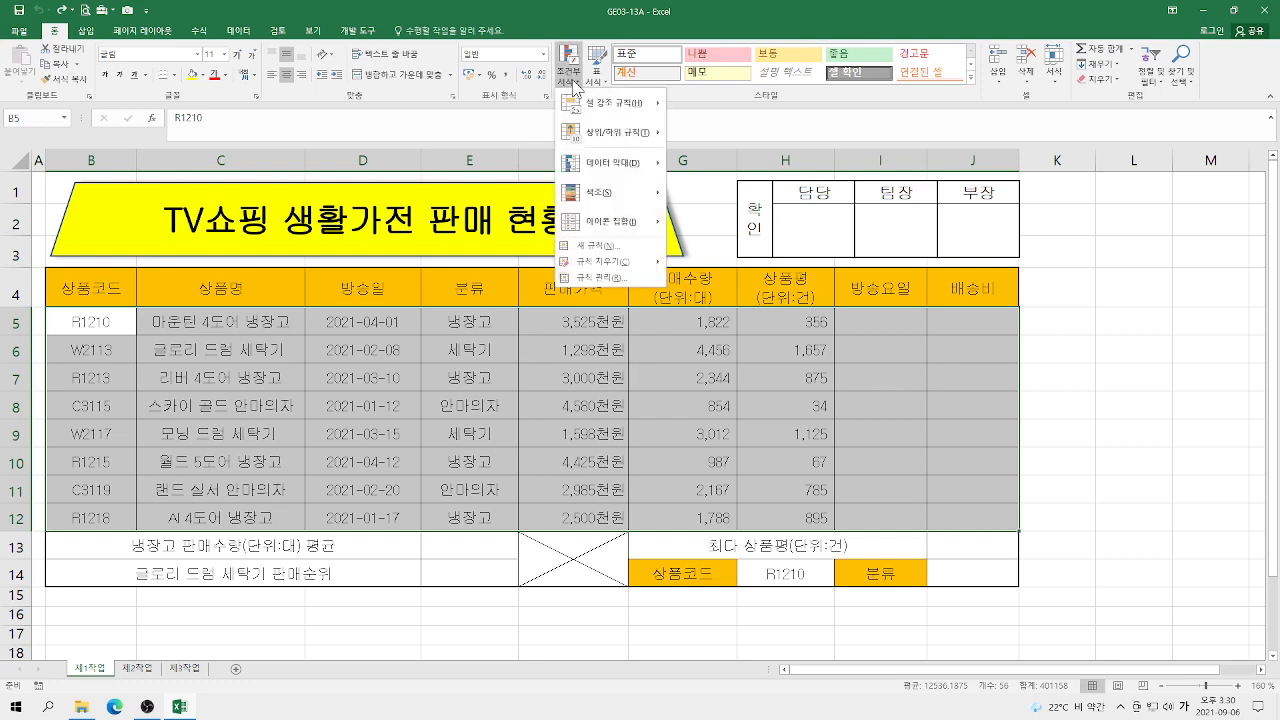
{"action": "left_click", "coordinate": [611, 244]}
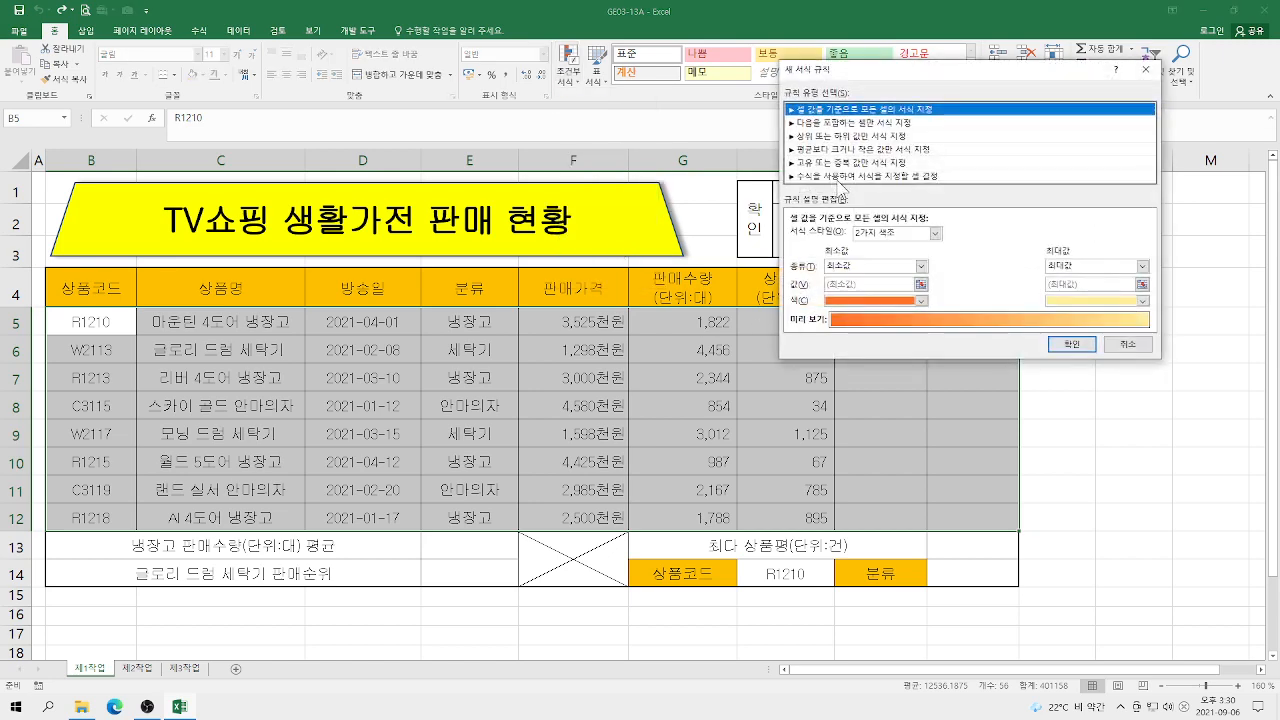
{"action": "left_click", "coordinate": [841, 176]}
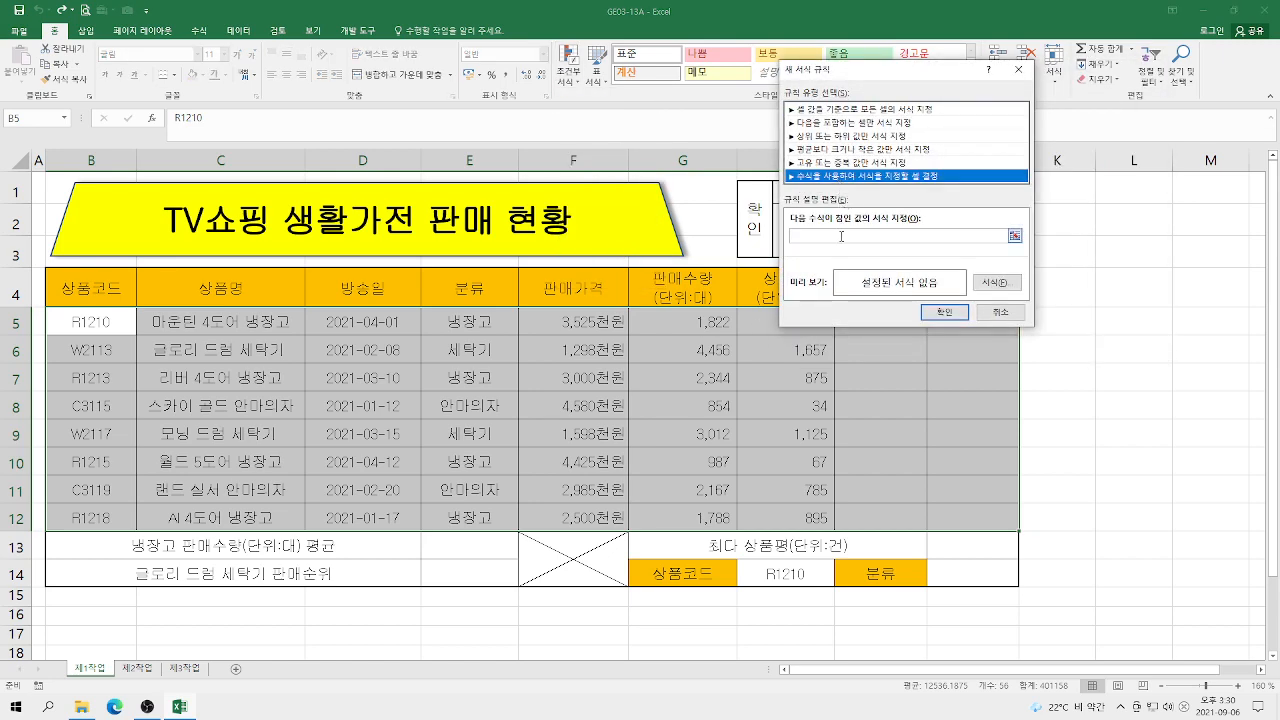
{"action": "left_click", "coordinate": [841, 234]}
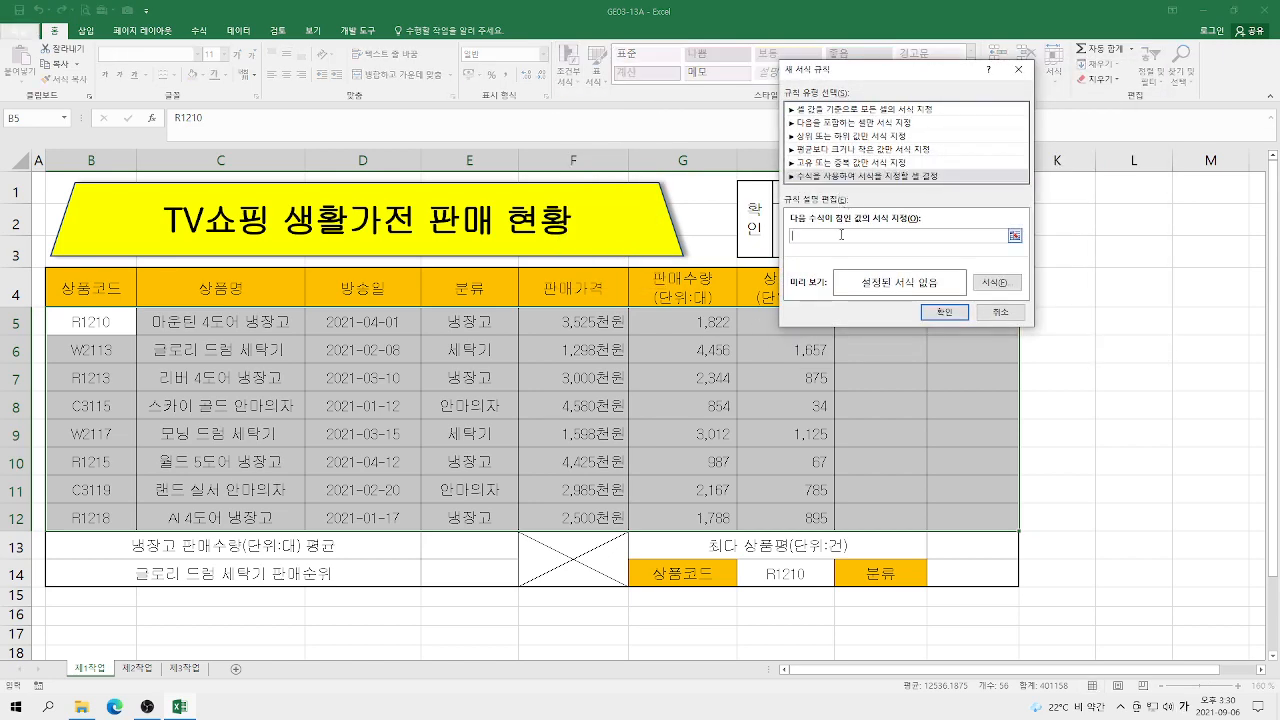
{"action": "left_click", "coordinate": [677, 320]}
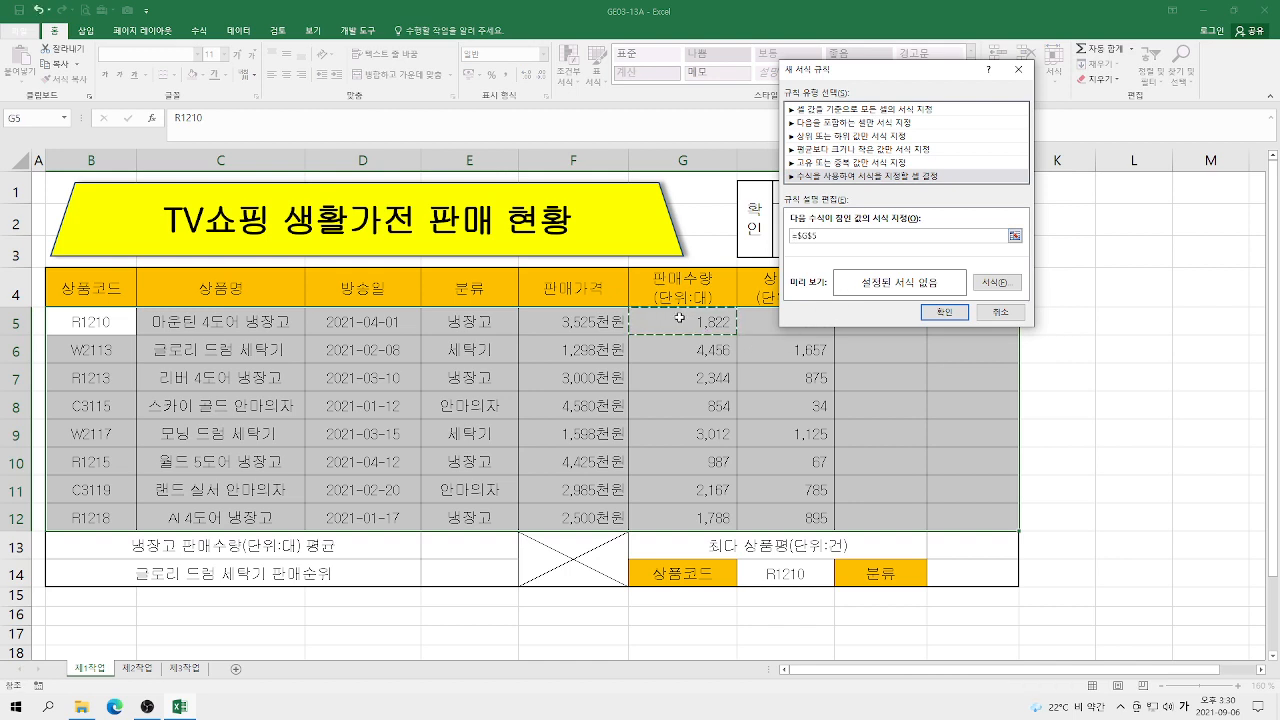
{"action": "key", "text": "F4"}
{"action": "type", "text": ">=3000"}
Apply the sales-quantity rule with a bold, standard red font to the table and undo it.
{"action": "left_click", "coordinate": [997, 283]}
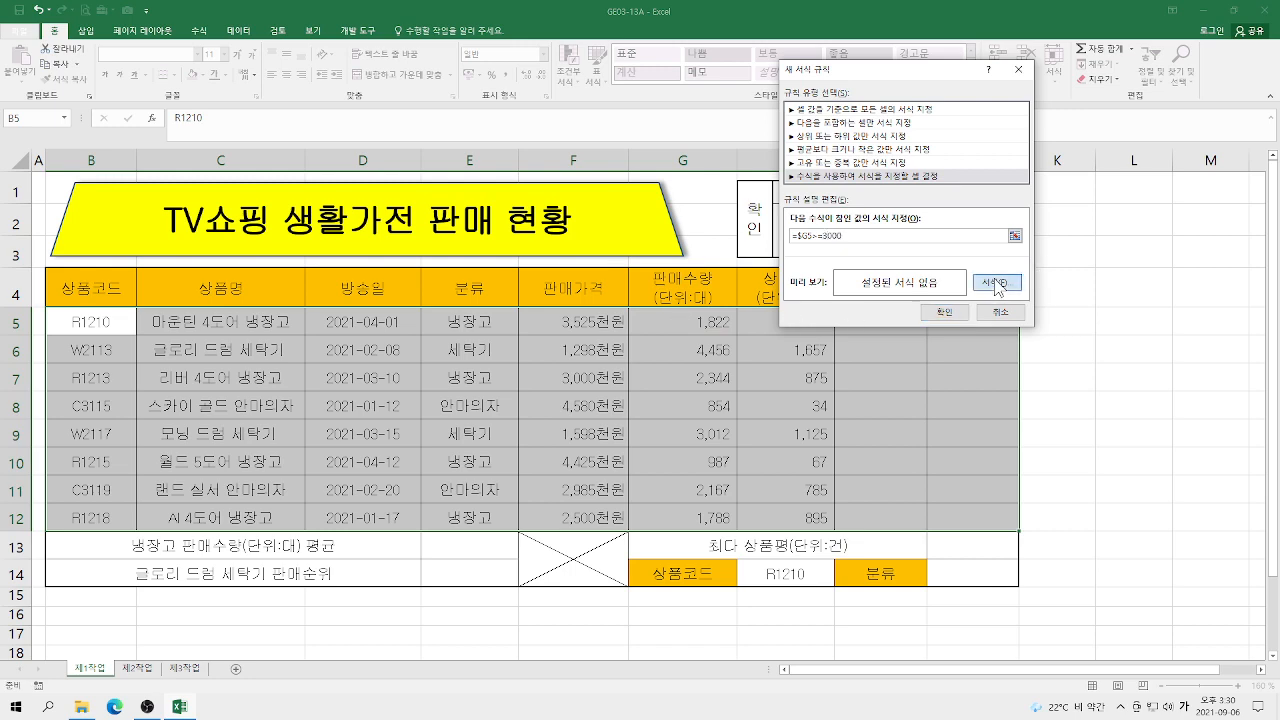
{"action": "left_click", "coordinate": [1020, 103]}
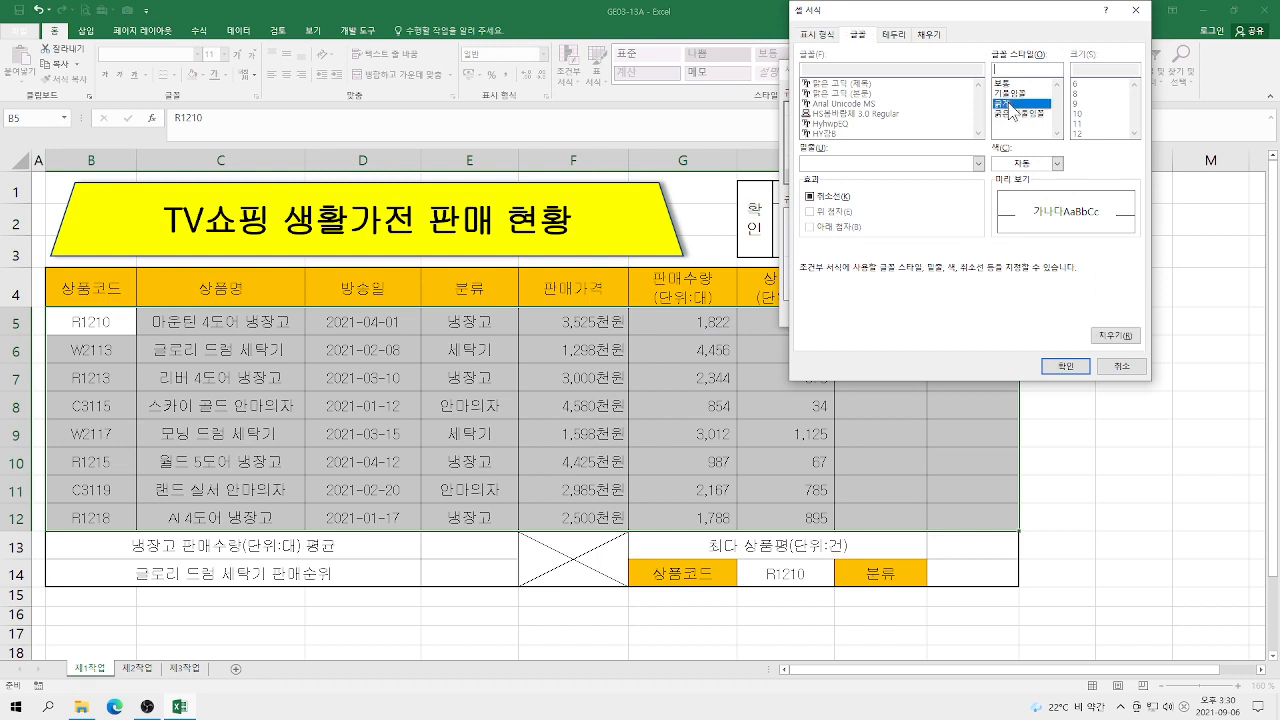
{"action": "left_click", "coordinate": [1057, 163]}
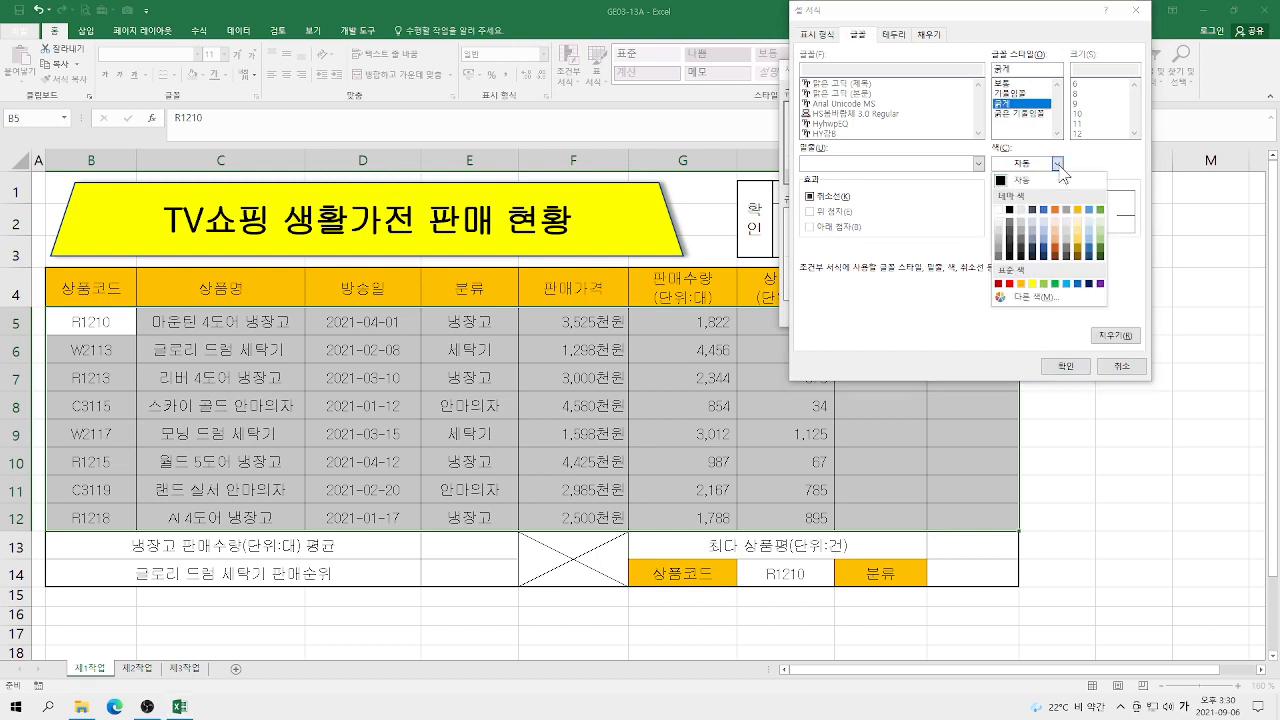
{"action": "left_click", "coordinate": [1009, 285]}
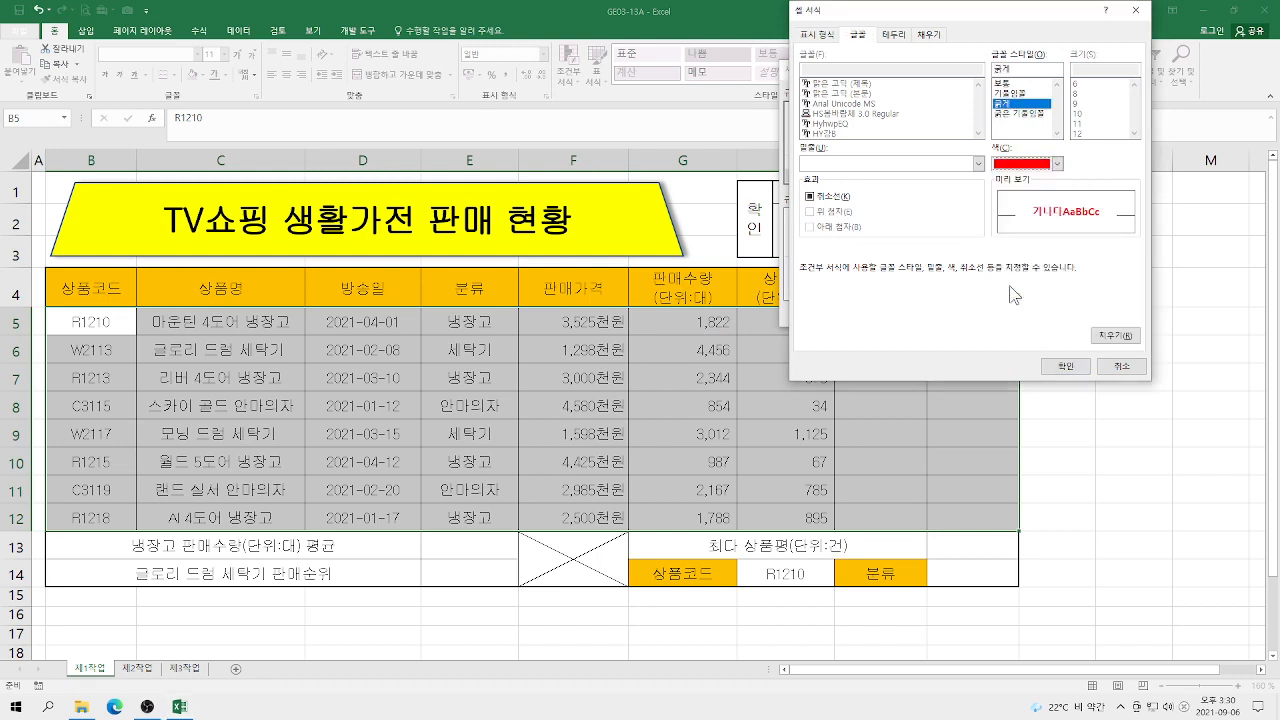
{"action": "left_click", "coordinate": [1065, 366]}
{"action": "left_click", "coordinate": [945, 313]}
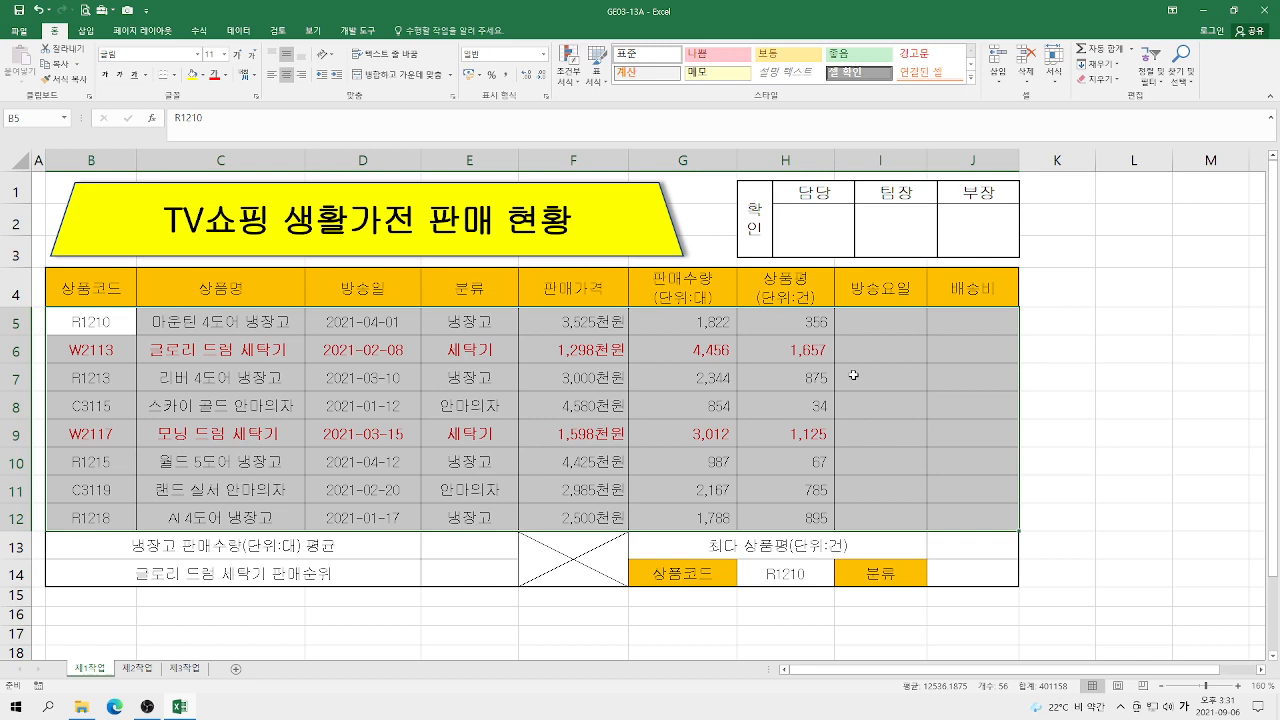
{"action": "key", "text": "ctrl+z"}
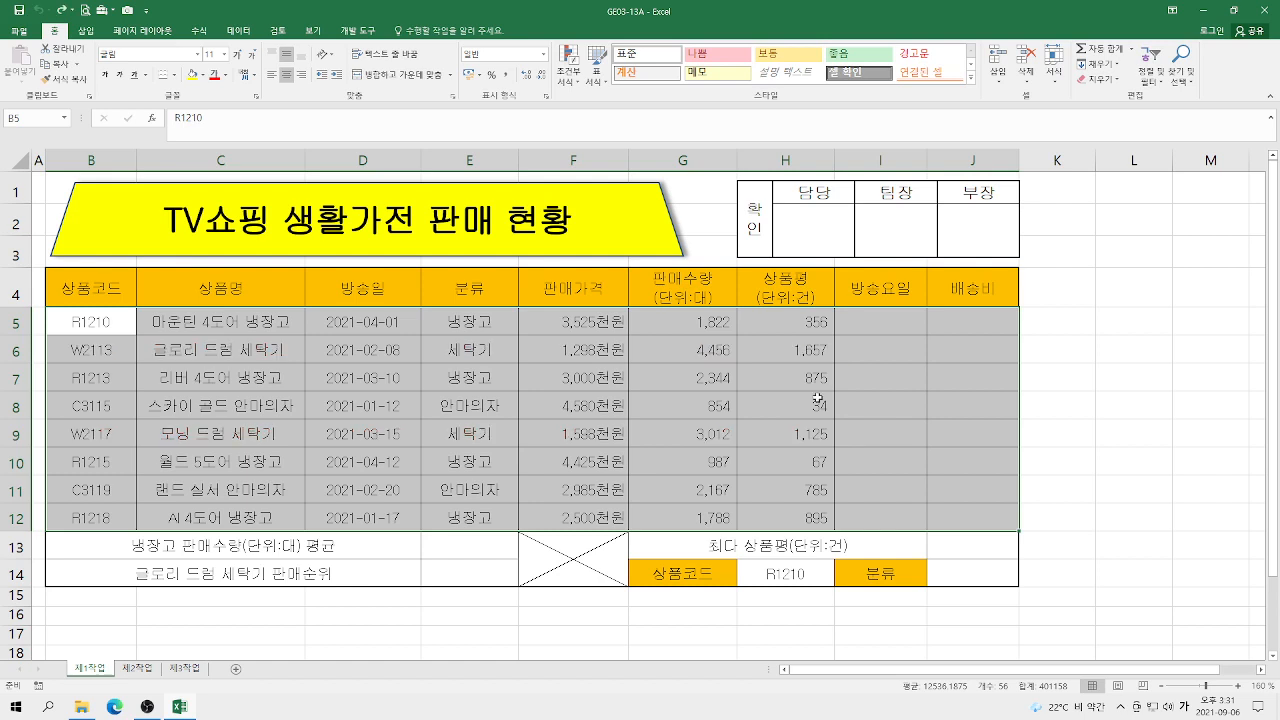
Start a new conditional formatting rule for the sales quantities in G5:G12 with the data bar (데이터 막대) format style.
{"action": "left_click", "coordinate": [689, 322]}
{"action": "left_click_drag", "start_coordinate": [689, 325], "coordinate": [698, 511]}
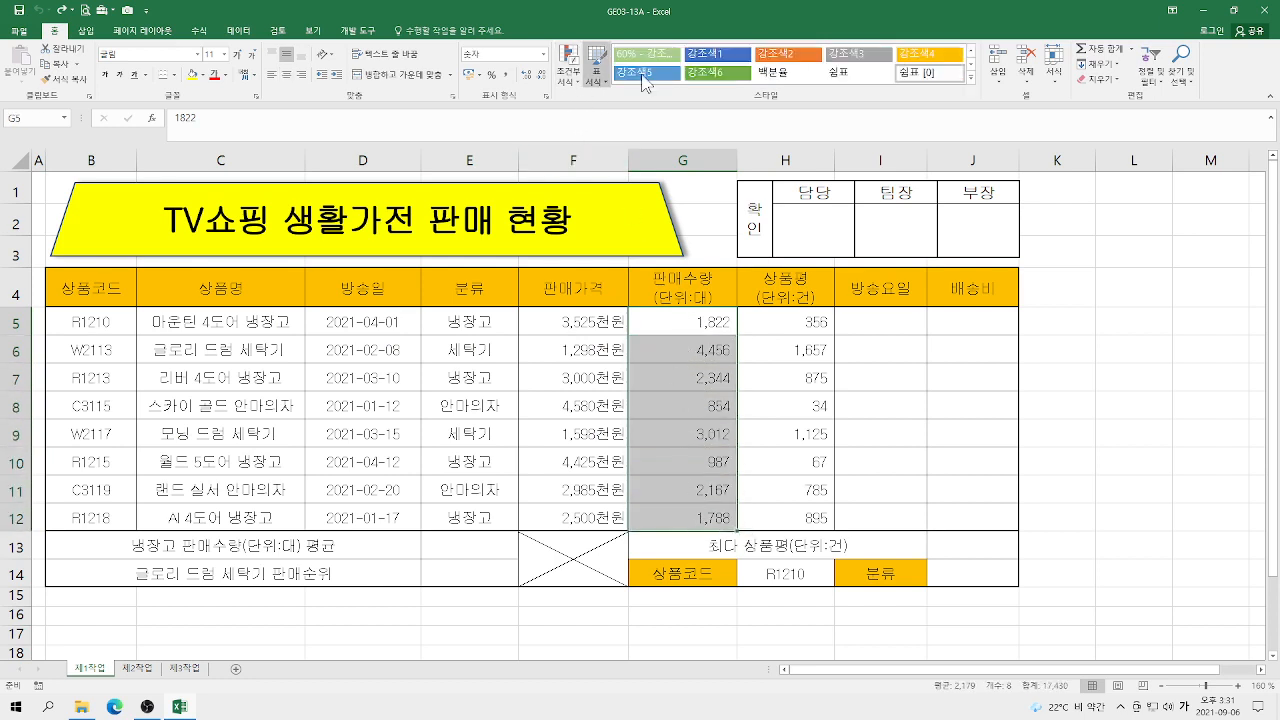
{"action": "left_click", "coordinate": [576, 84]}
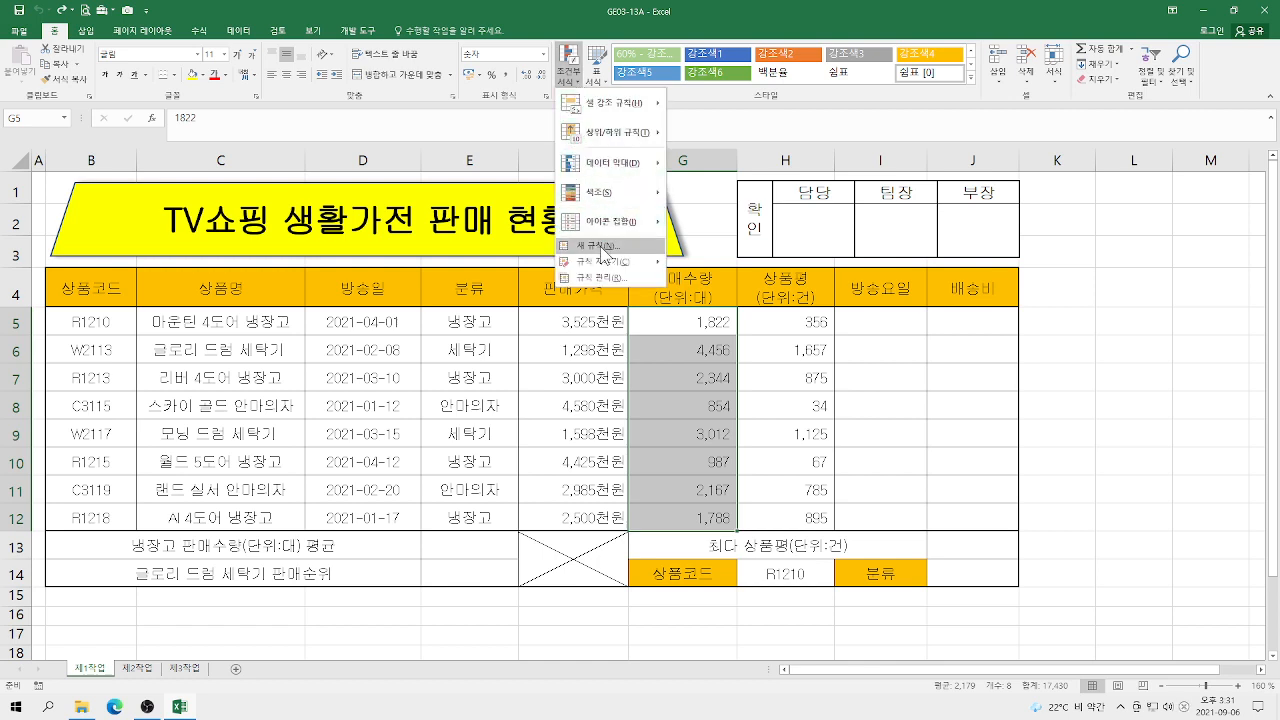
{"action": "mouse_move", "coordinate": [618, 172]}
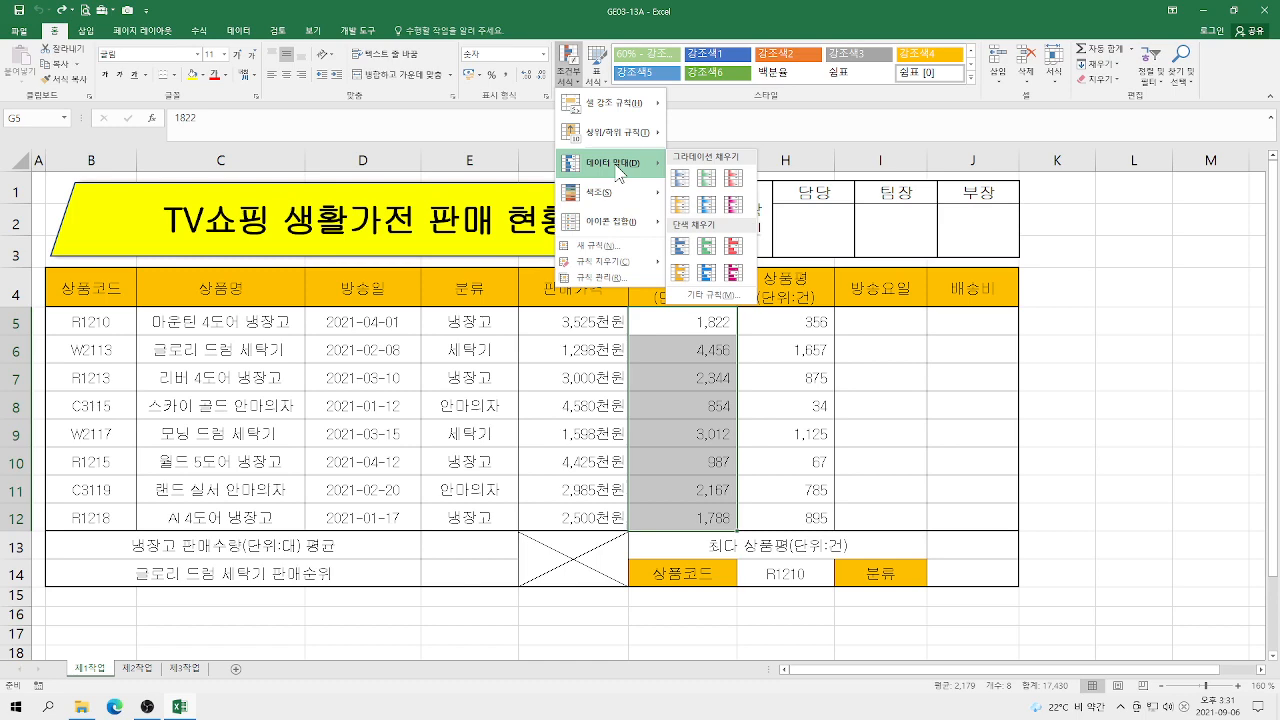
{"action": "left_click", "coordinate": [613, 243]}
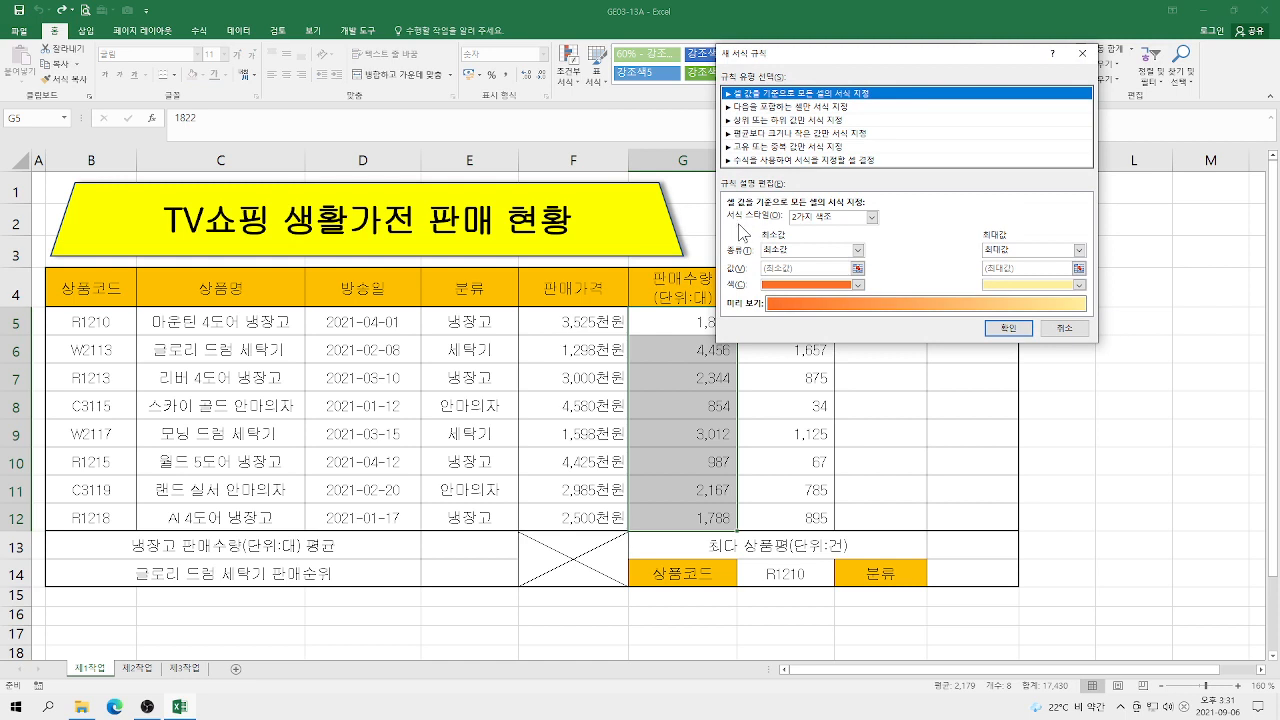
{"action": "left_click", "coordinate": [872, 218]}
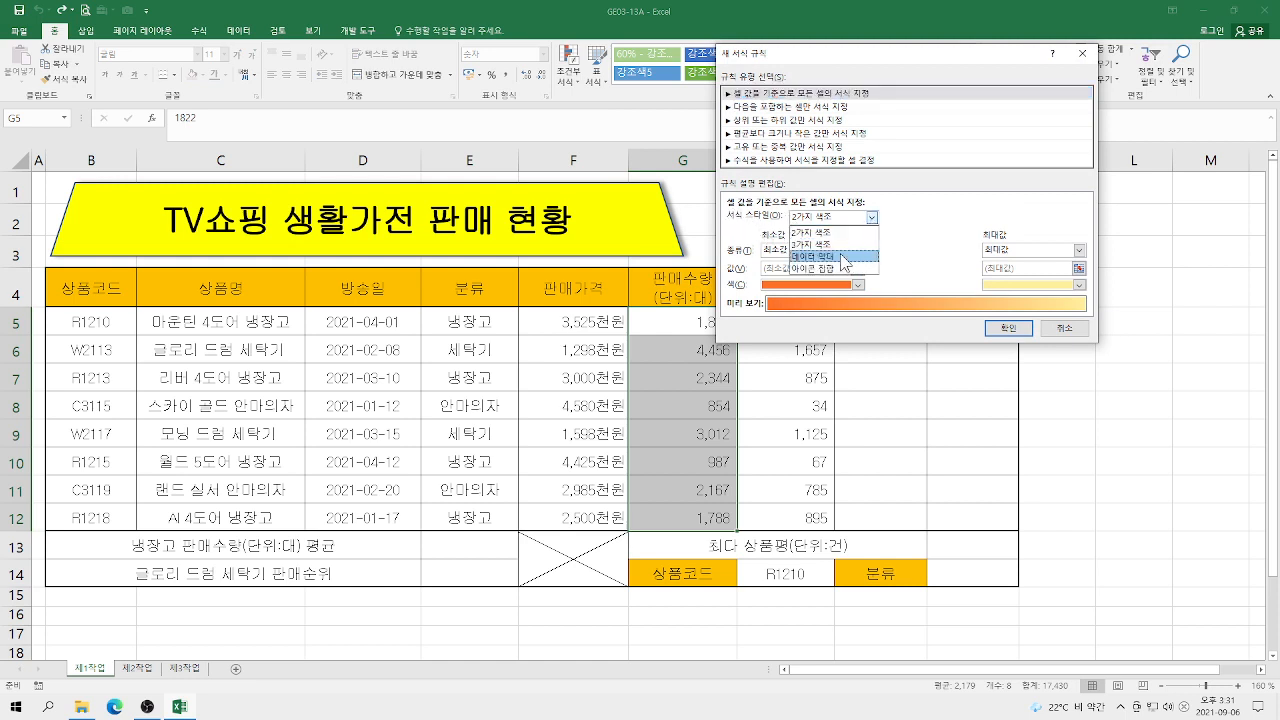
{"action": "left_click", "coordinate": [842, 257]}
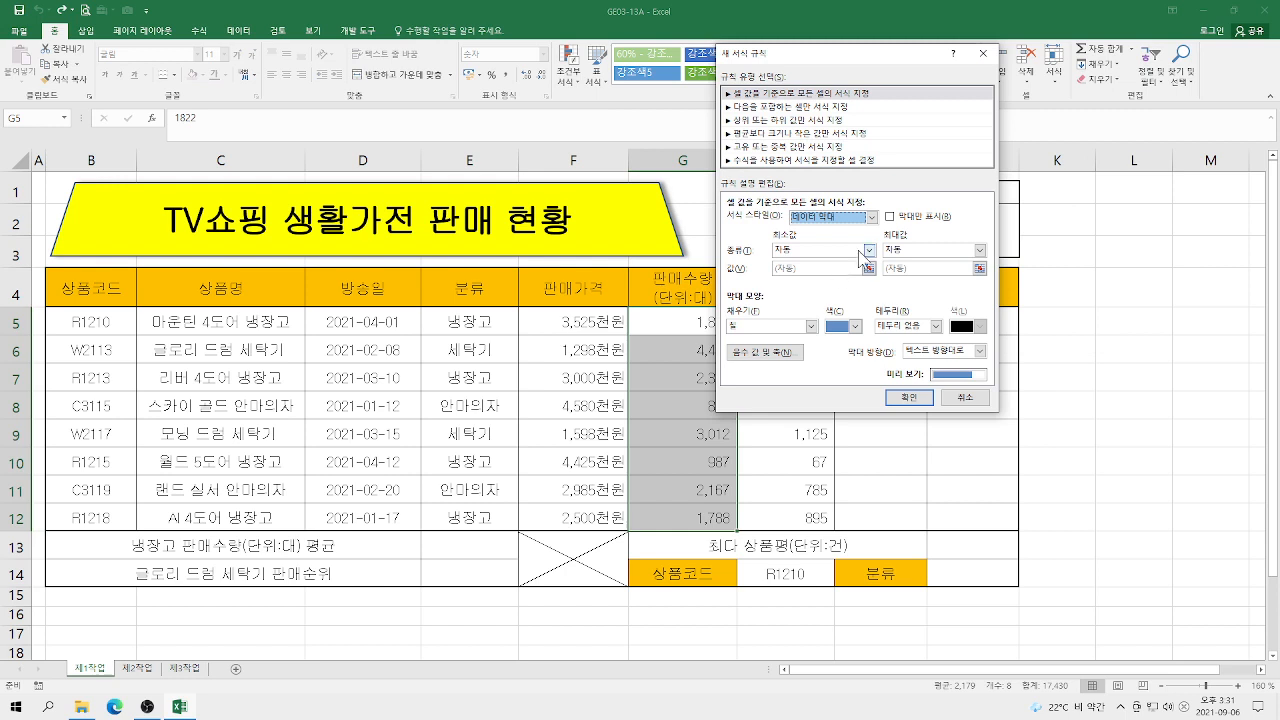
Set the data bar's minimum type to 최소값 and its maximum type to 최대값.
{"action": "left_click", "coordinate": [869, 250]}
{"action": "left_click", "coordinate": [809, 268]}
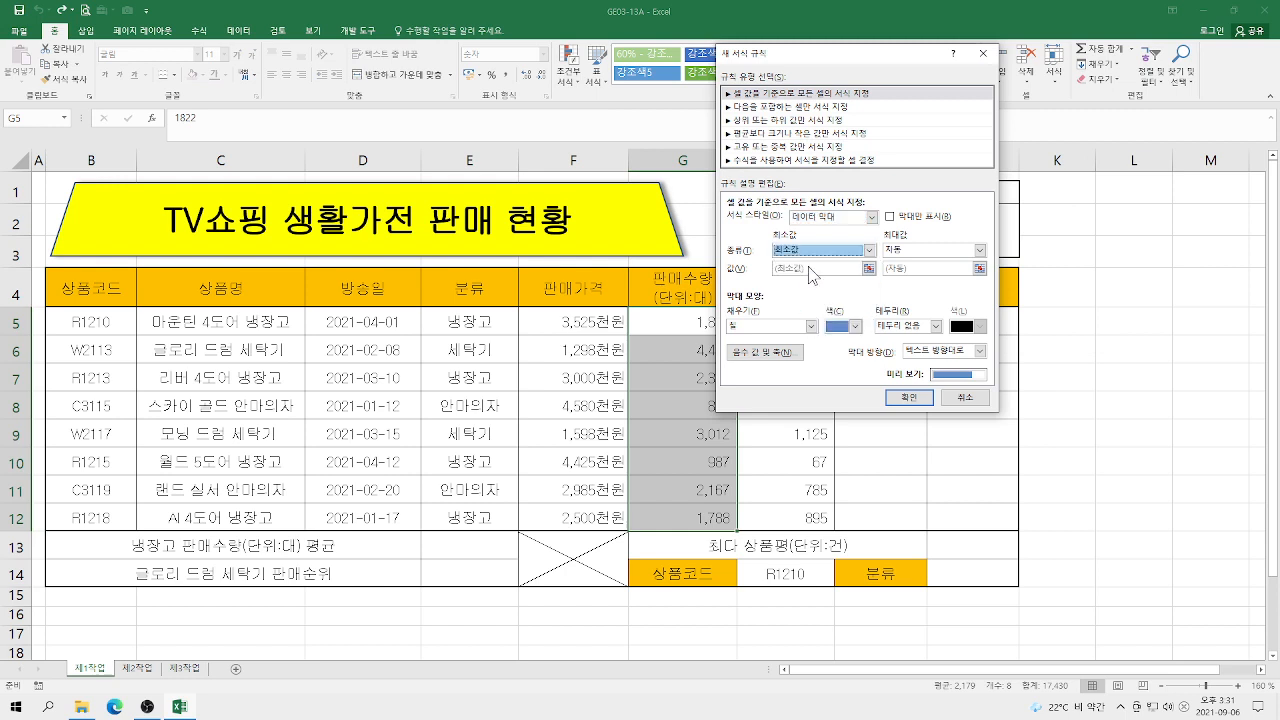
{"action": "left_click", "coordinate": [981, 250]}
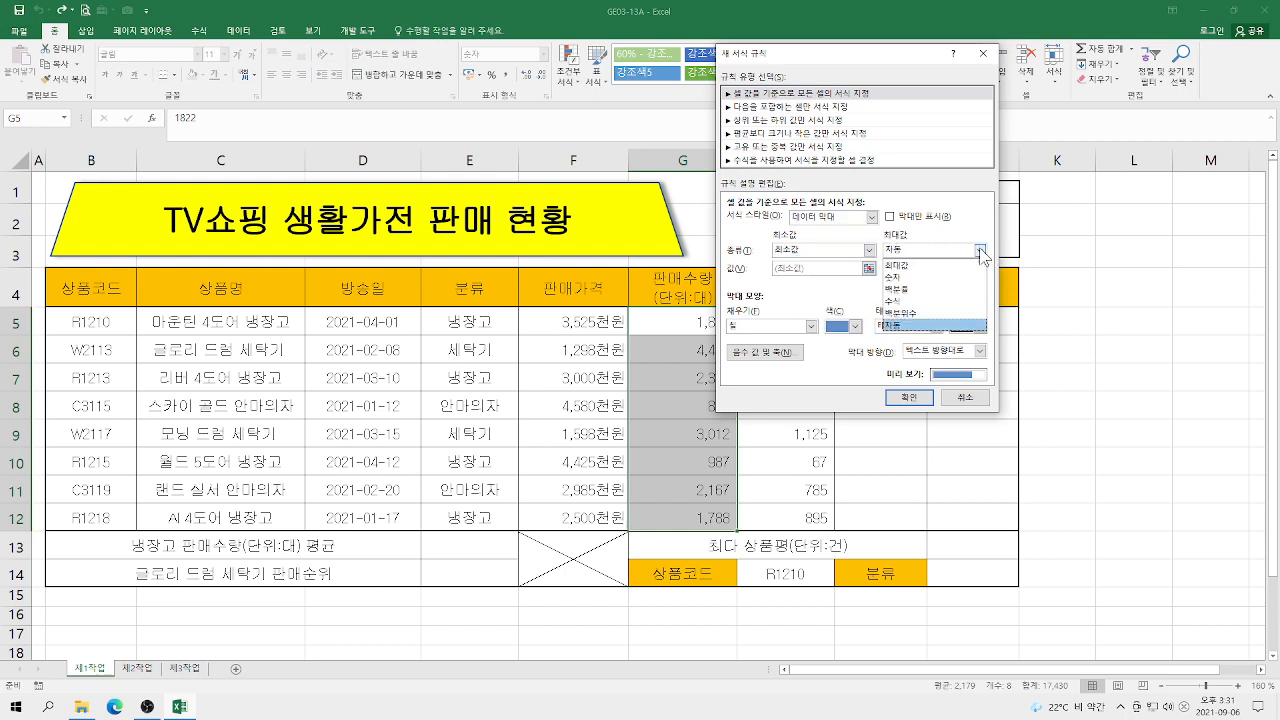
{"action": "left_click", "coordinate": [935, 266]}
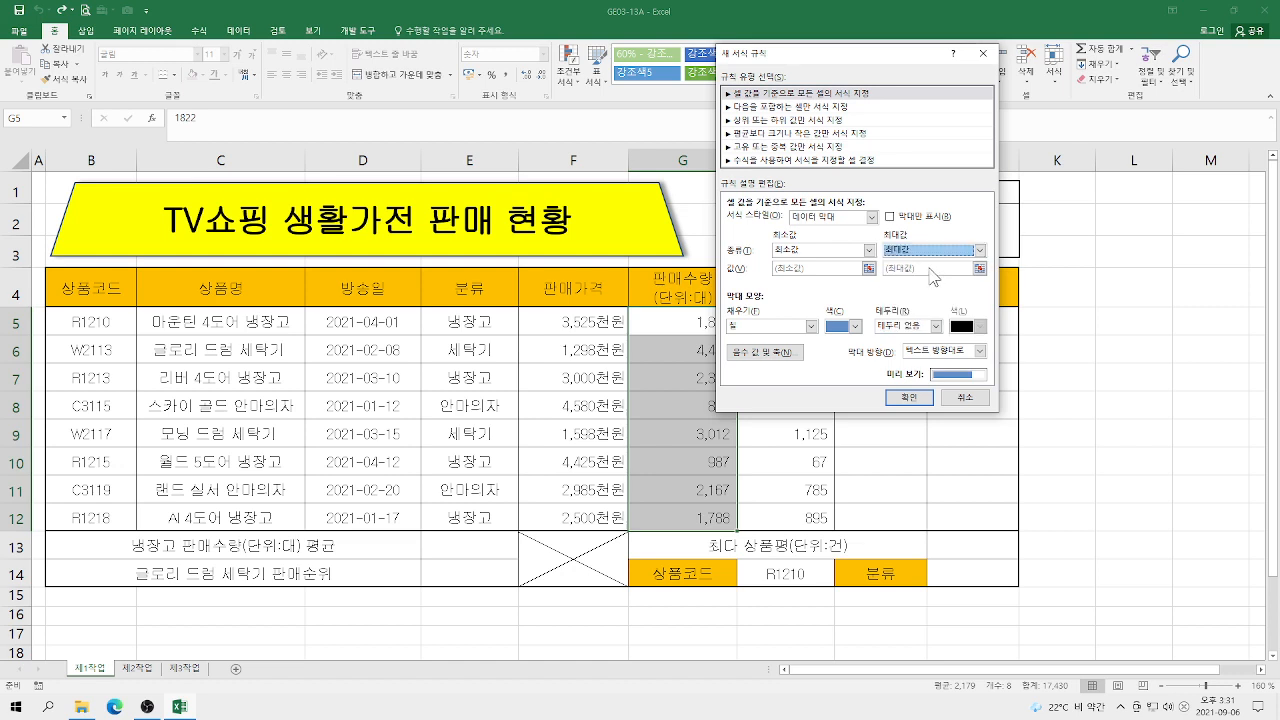
Give the data bars the standard red color with a gradient fill (그라데이션 채우기) and apply the rule.
{"action": "left_click", "coordinate": [856, 327]}
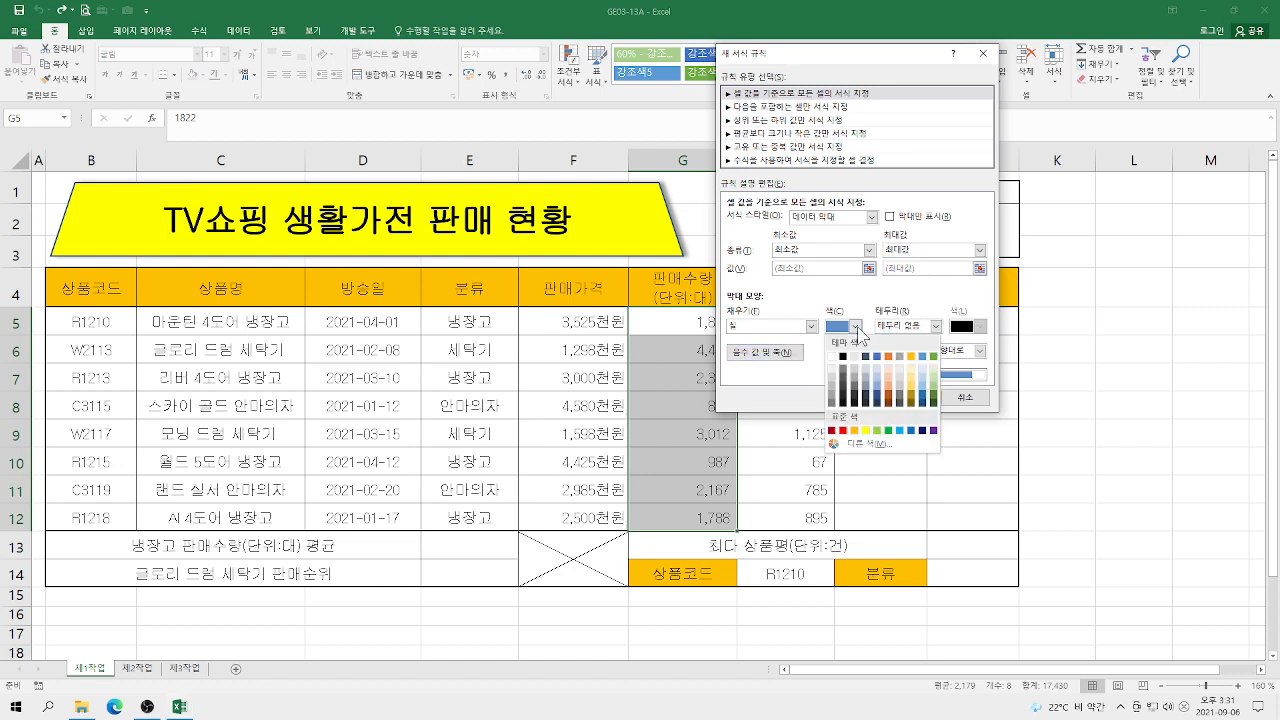
{"action": "left_click", "coordinate": [843, 430]}
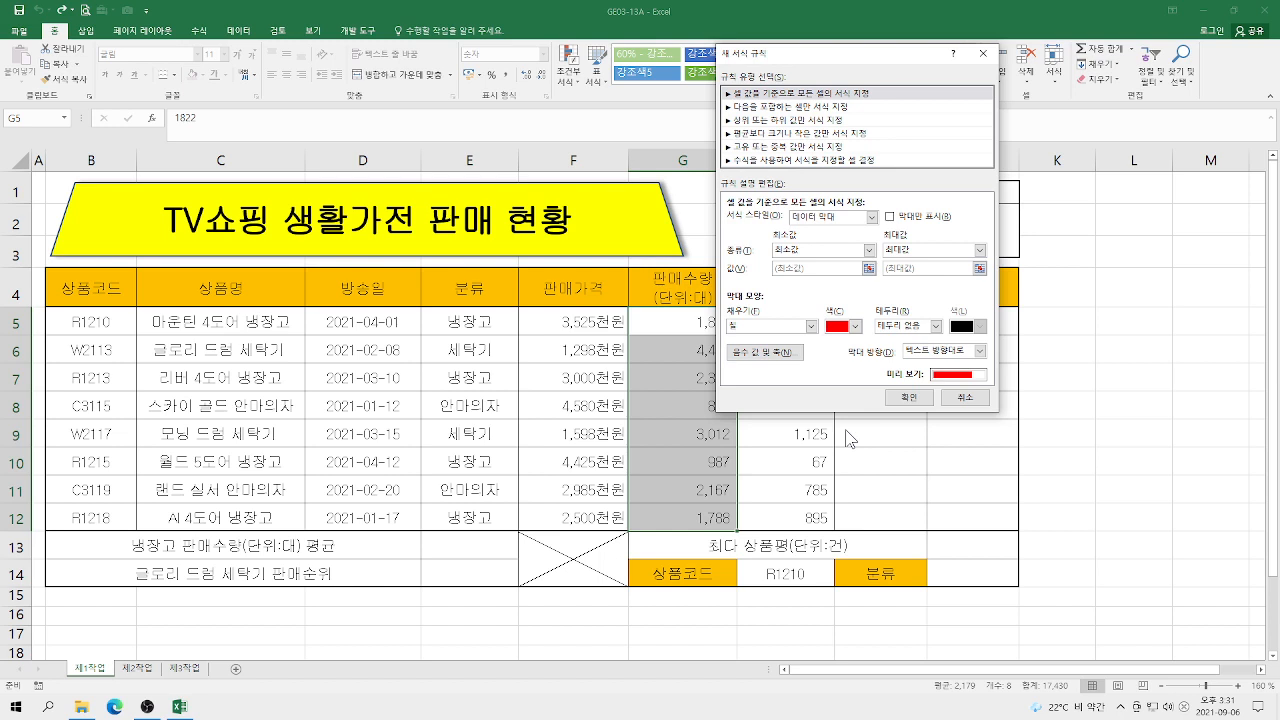
{"action": "left_click", "coordinate": [810, 326]}
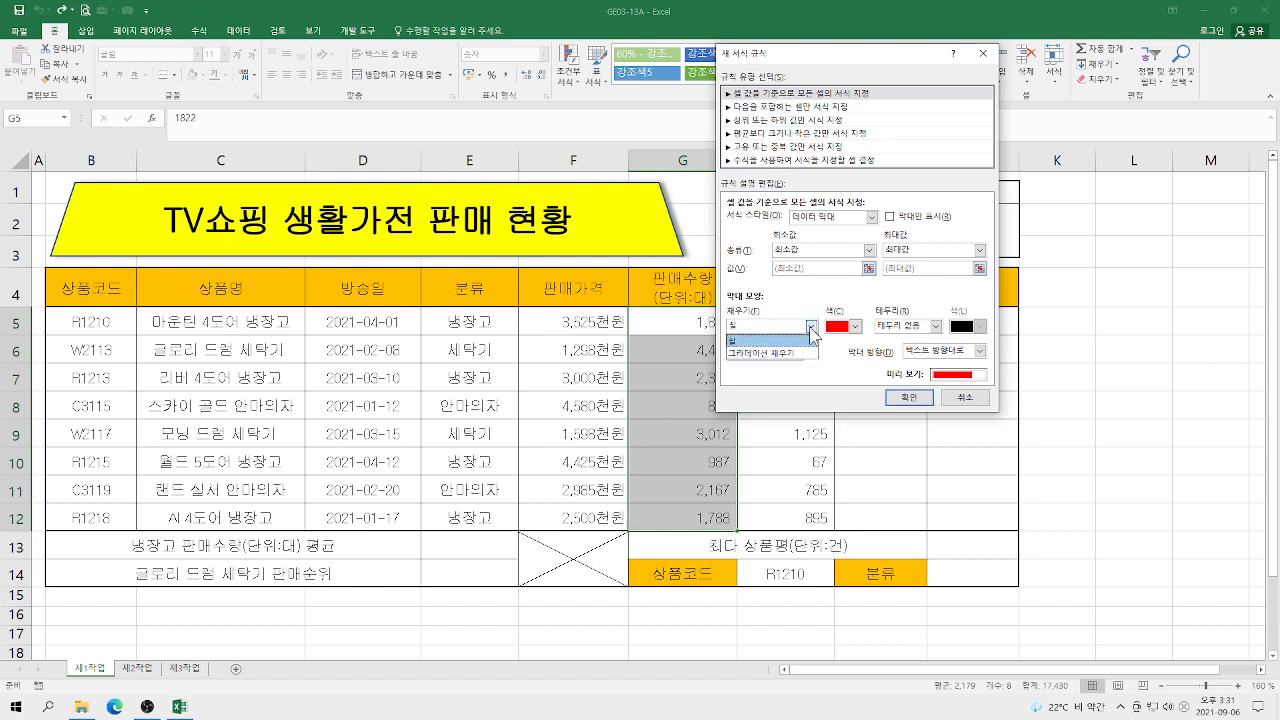
{"action": "left_click", "coordinate": [789, 353]}
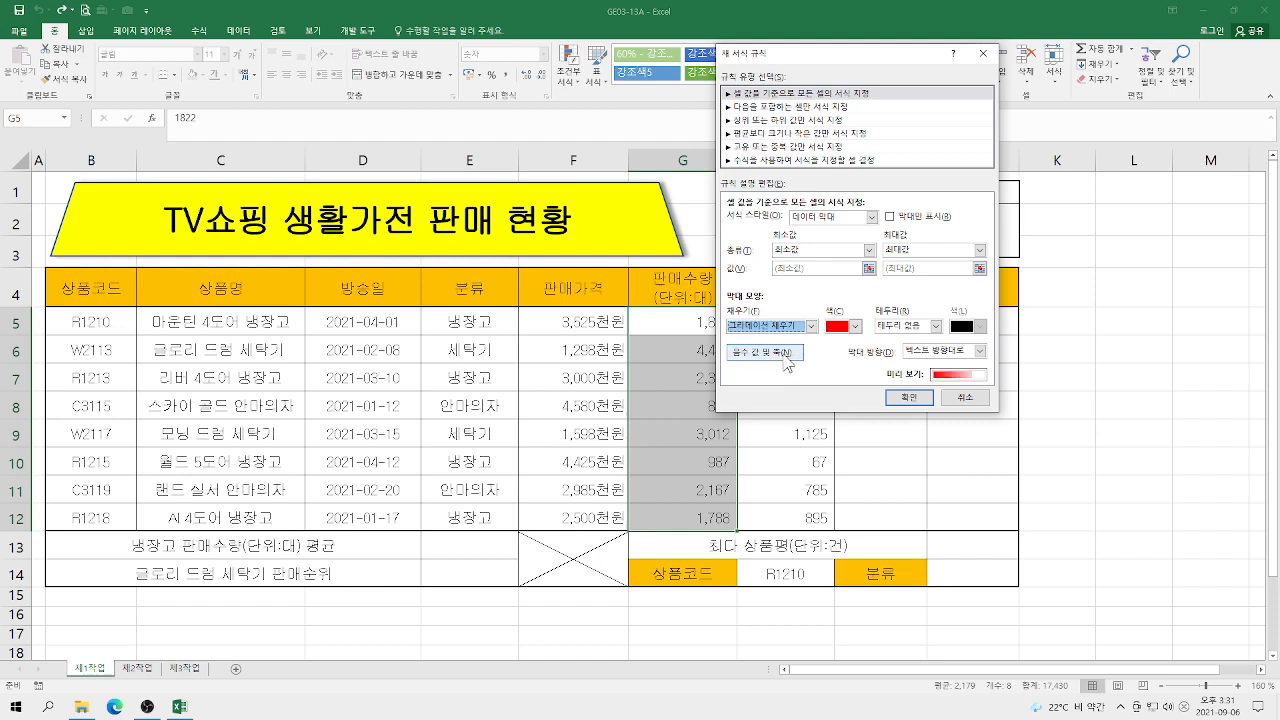
{"action": "left_click", "coordinate": [811, 326]}
{"action": "left_click", "coordinate": [786, 342]}
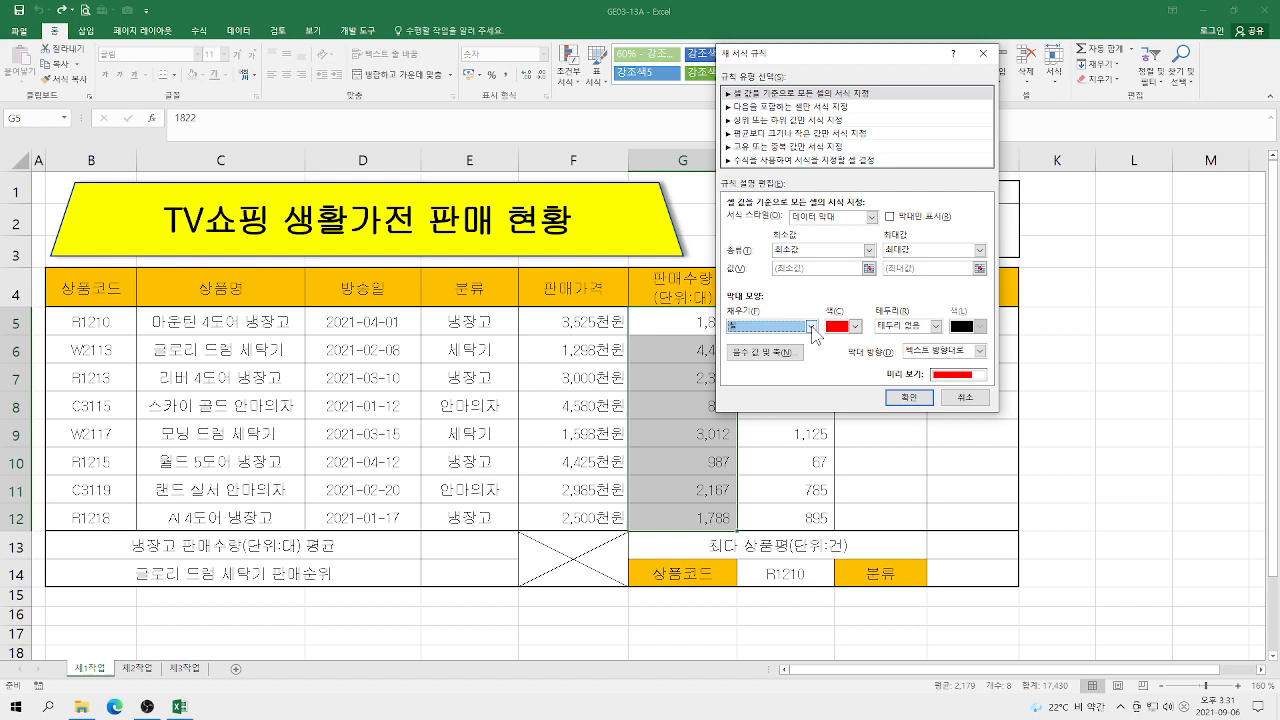
{"action": "left_click", "coordinate": [811, 326]}
{"action": "left_click", "coordinate": [806, 352]}
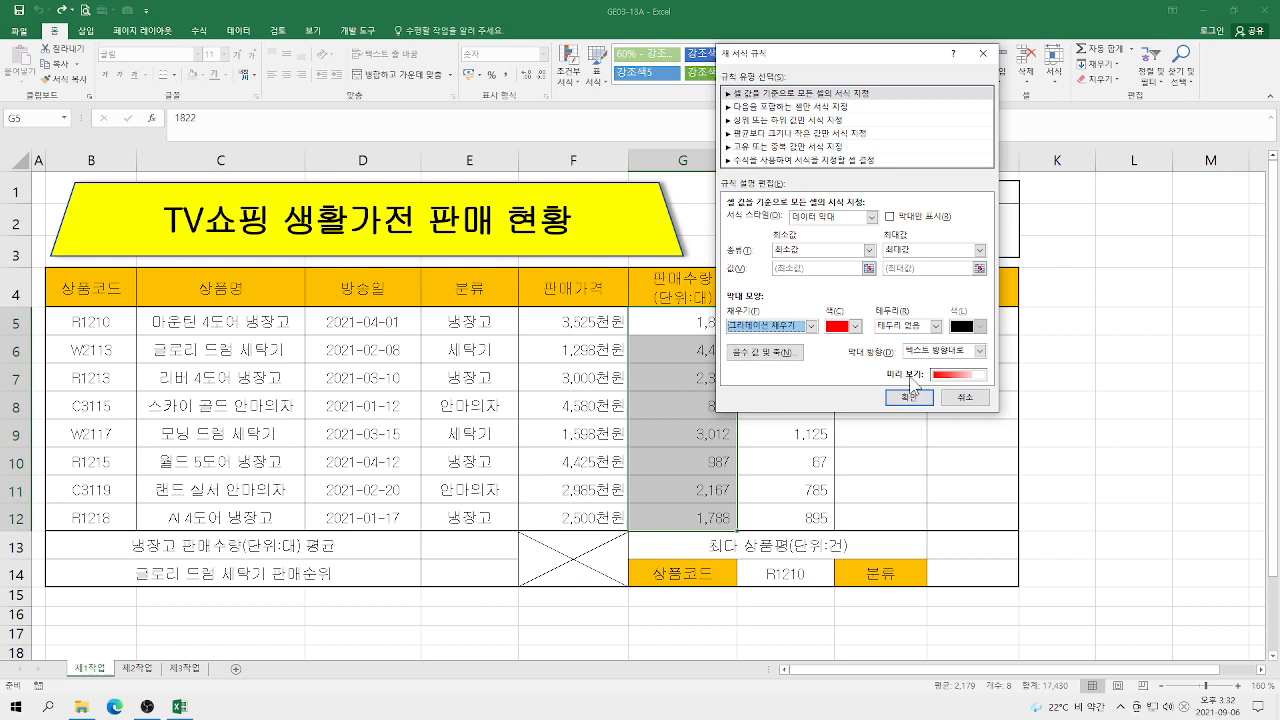
{"action": "left_click", "coordinate": [907, 396]}
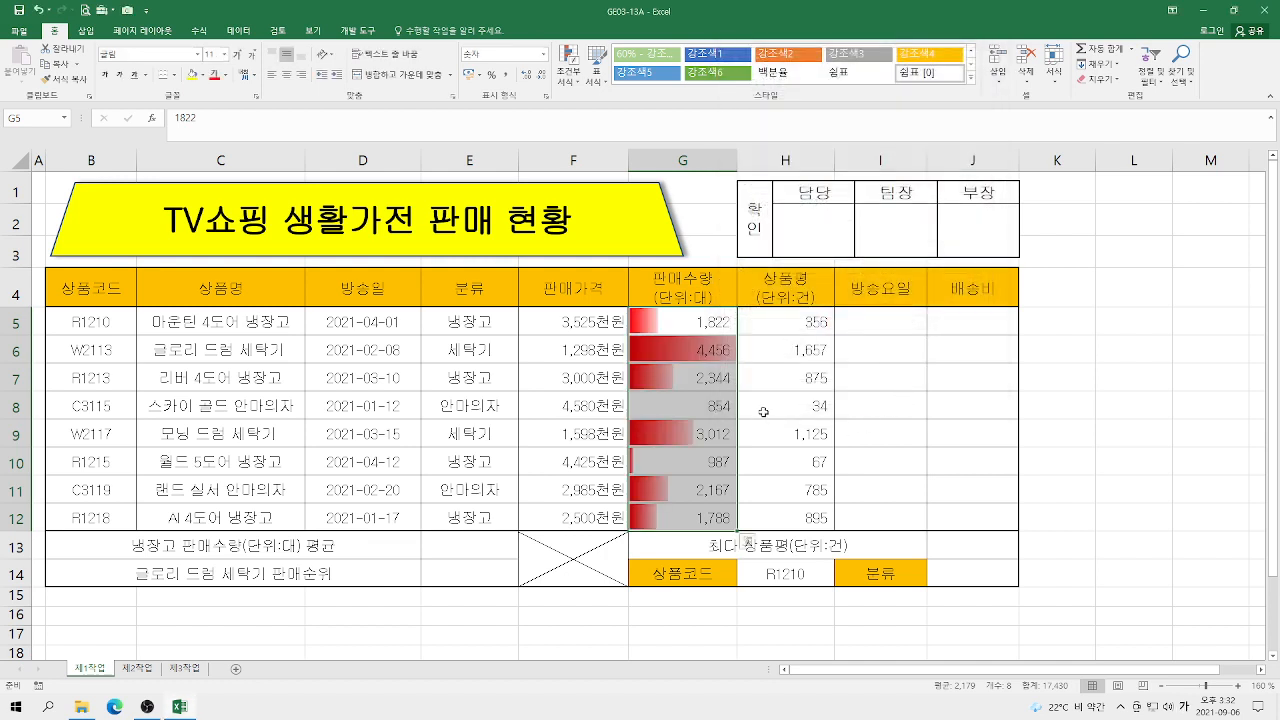
Inspect the bars in the sales quantity column and undo the red gradient data bar rule.
{"action": "left_click", "coordinate": [816, 406]}
{"action": "left_click", "coordinate": [707, 351]}
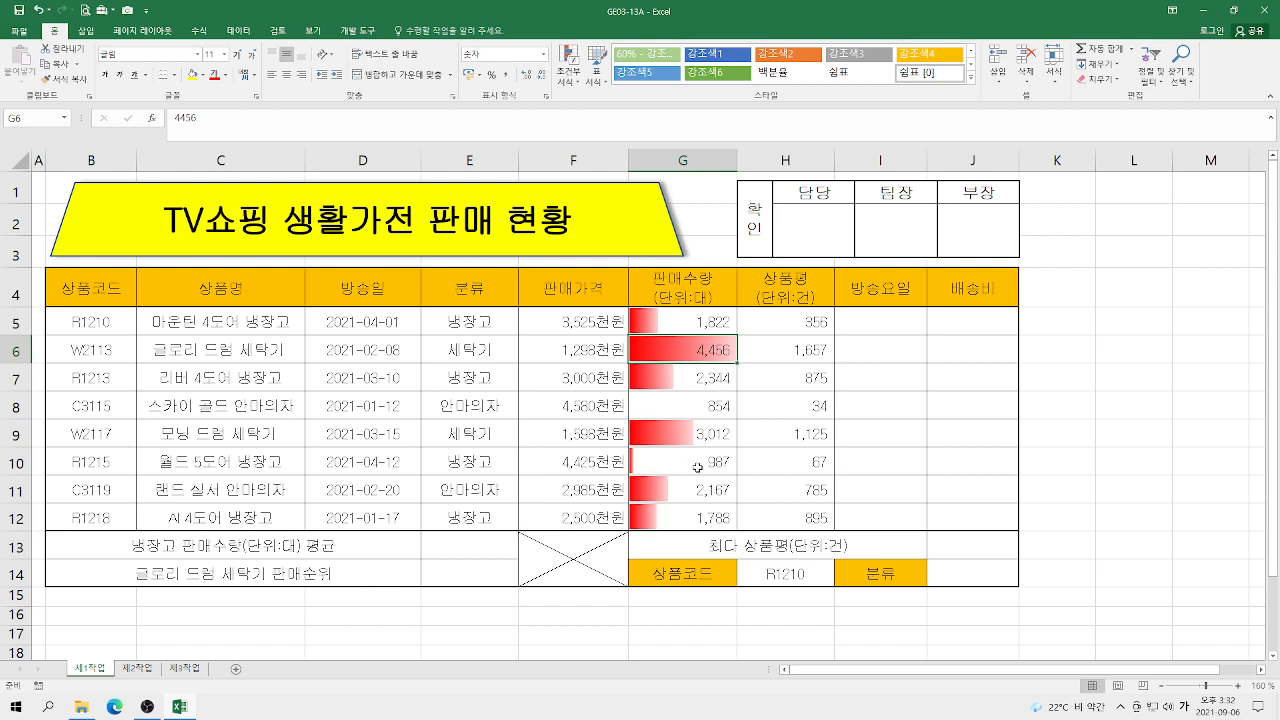
{"action": "key", "text": "ctrl+z"}
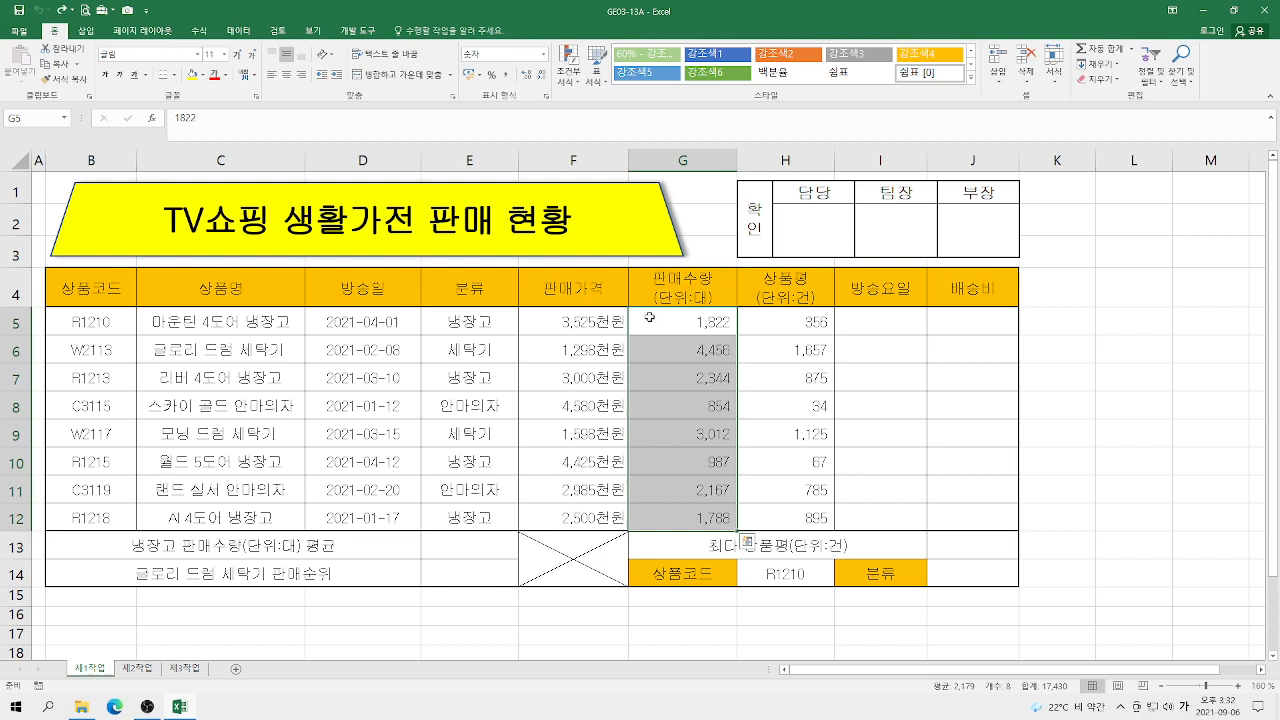
Select G5:G12 and start a fresh formatting rule with the data bar (데이터 막대) style.
{"action": "left_click_drag", "start_coordinate": [654, 320], "coordinate": [664, 521]}
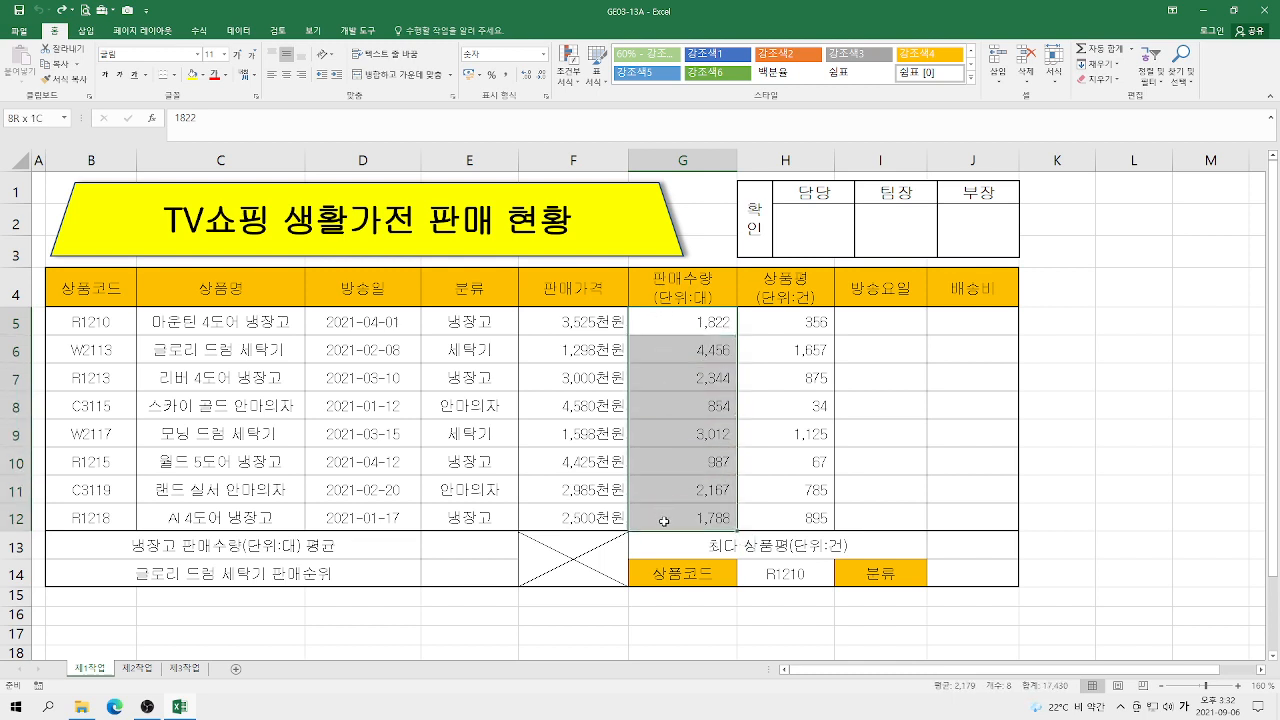
{"action": "left_click", "coordinate": [575, 82]}
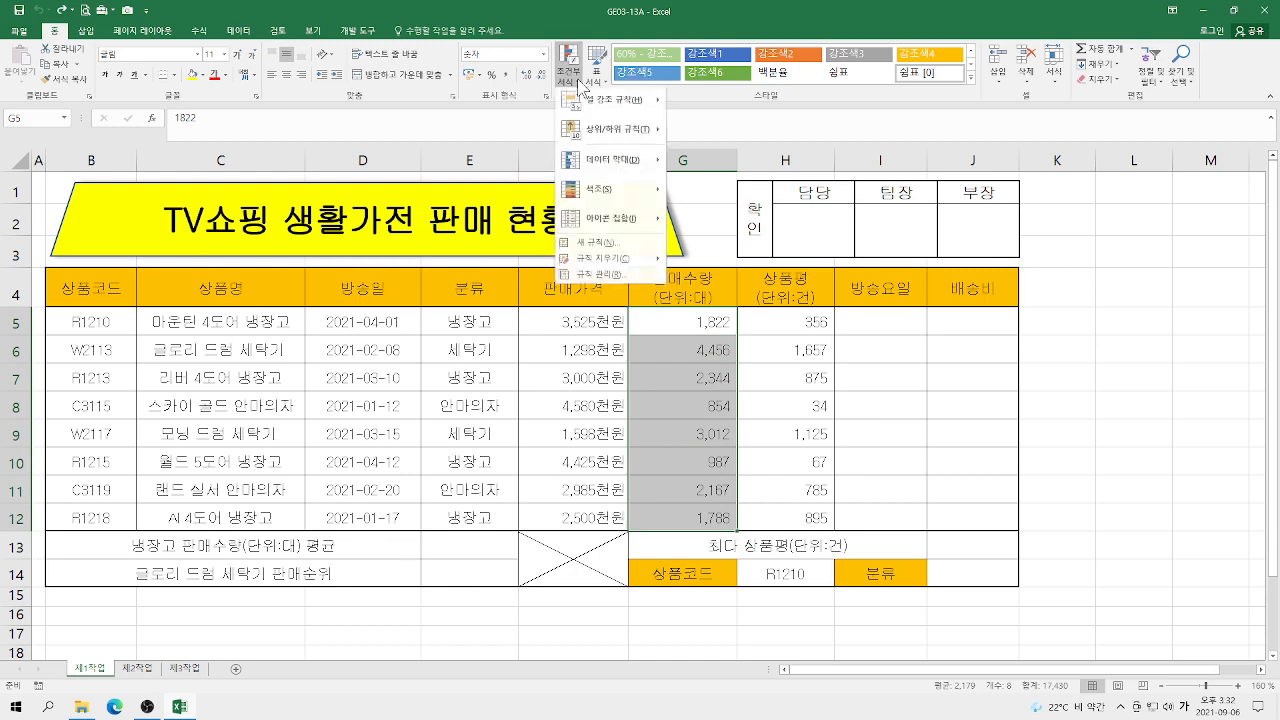
{"action": "left_click", "coordinate": [611, 246]}
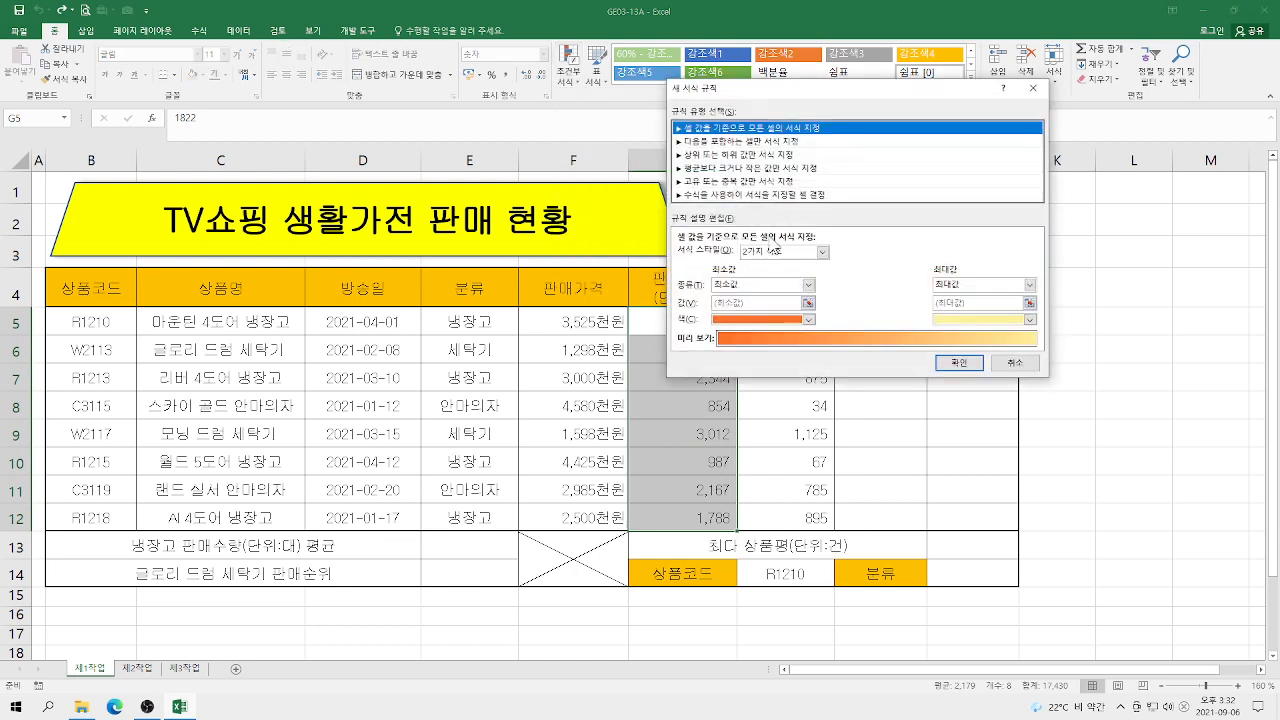
{"action": "left_click", "coordinate": [822, 252]}
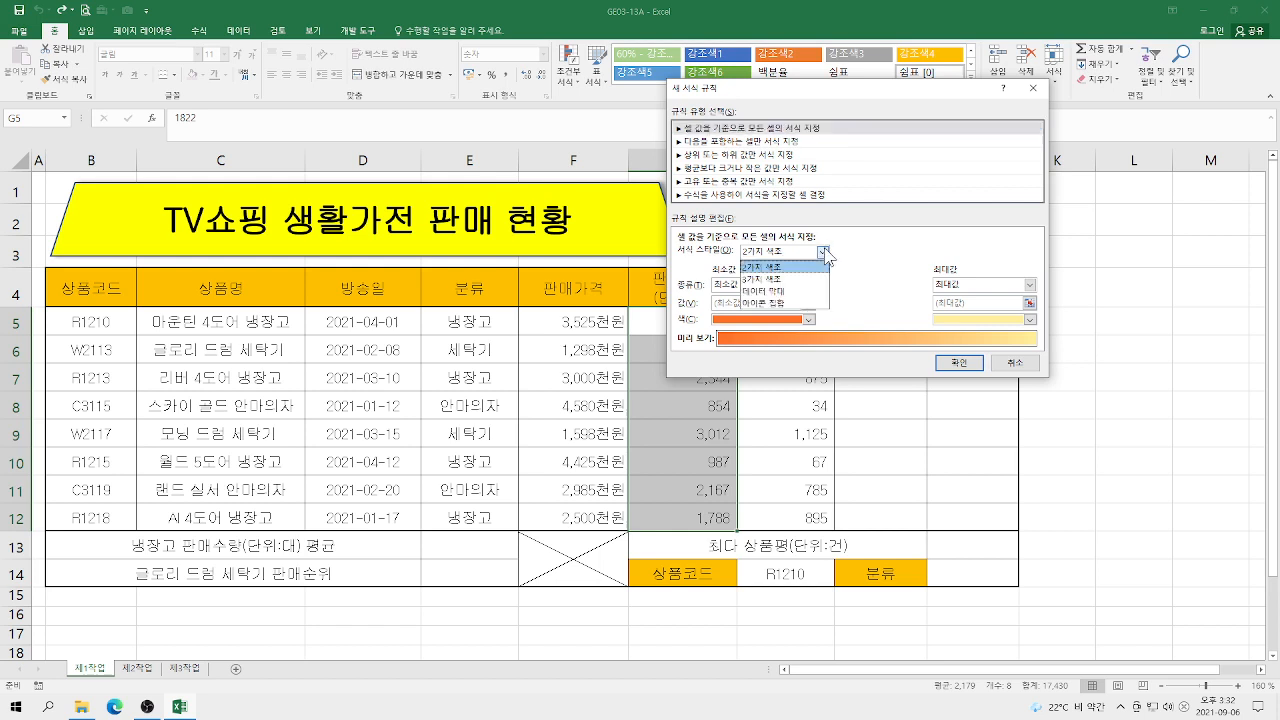
{"action": "left_click", "coordinate": [793, 291]}
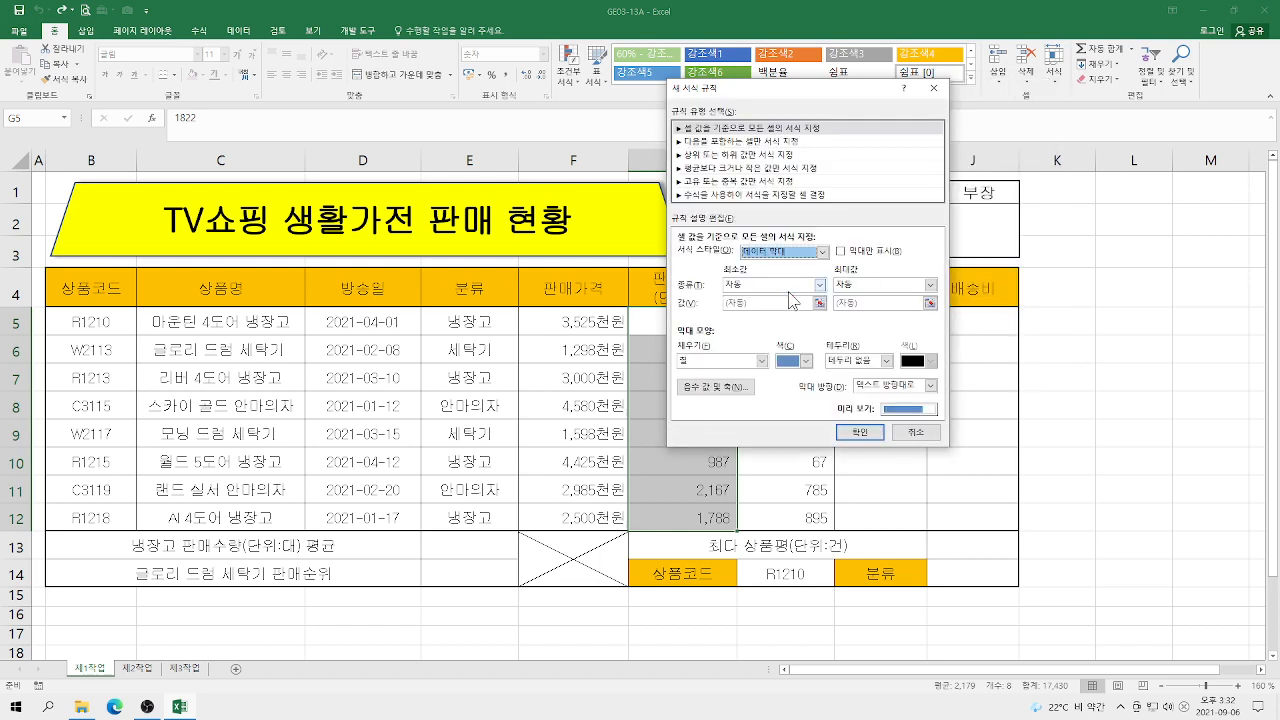
Set the new data bar's minimum type to 최소값 and its maximum type to 최대값.
{"action": "left_click", "coordinate": [819, 285]}
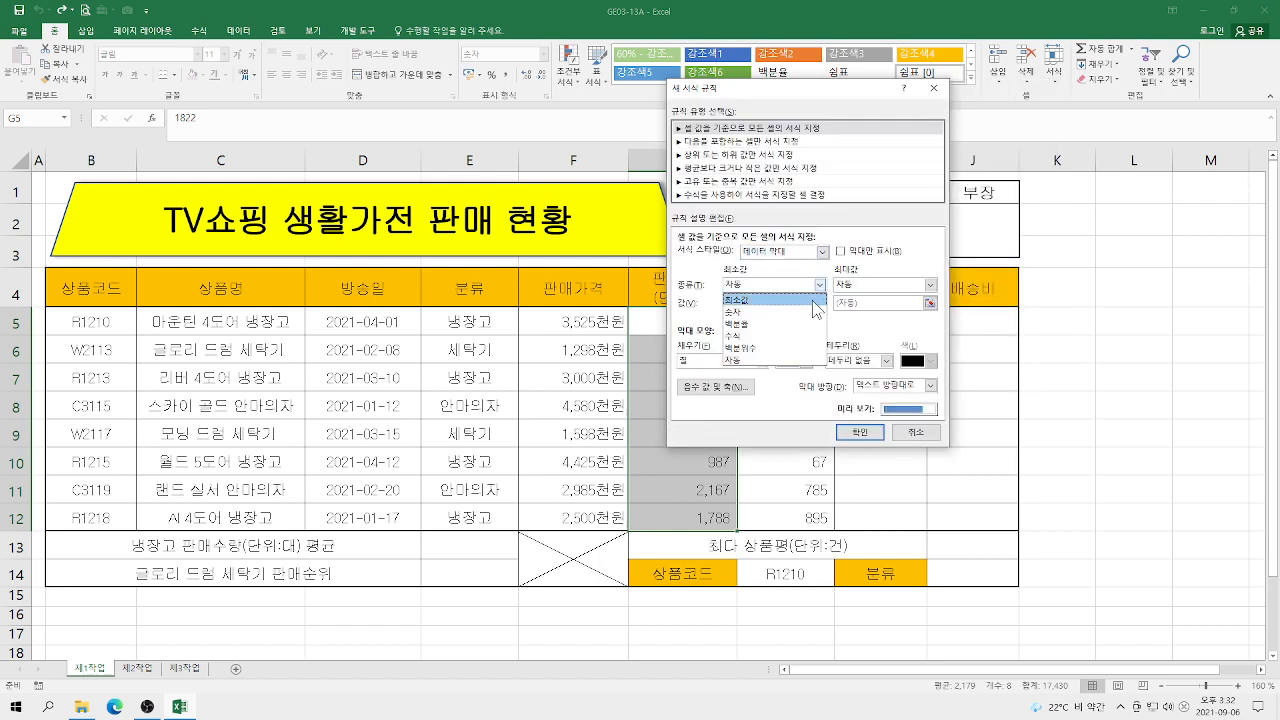
{"action": "left_click", "coordinate": [812, 299]}
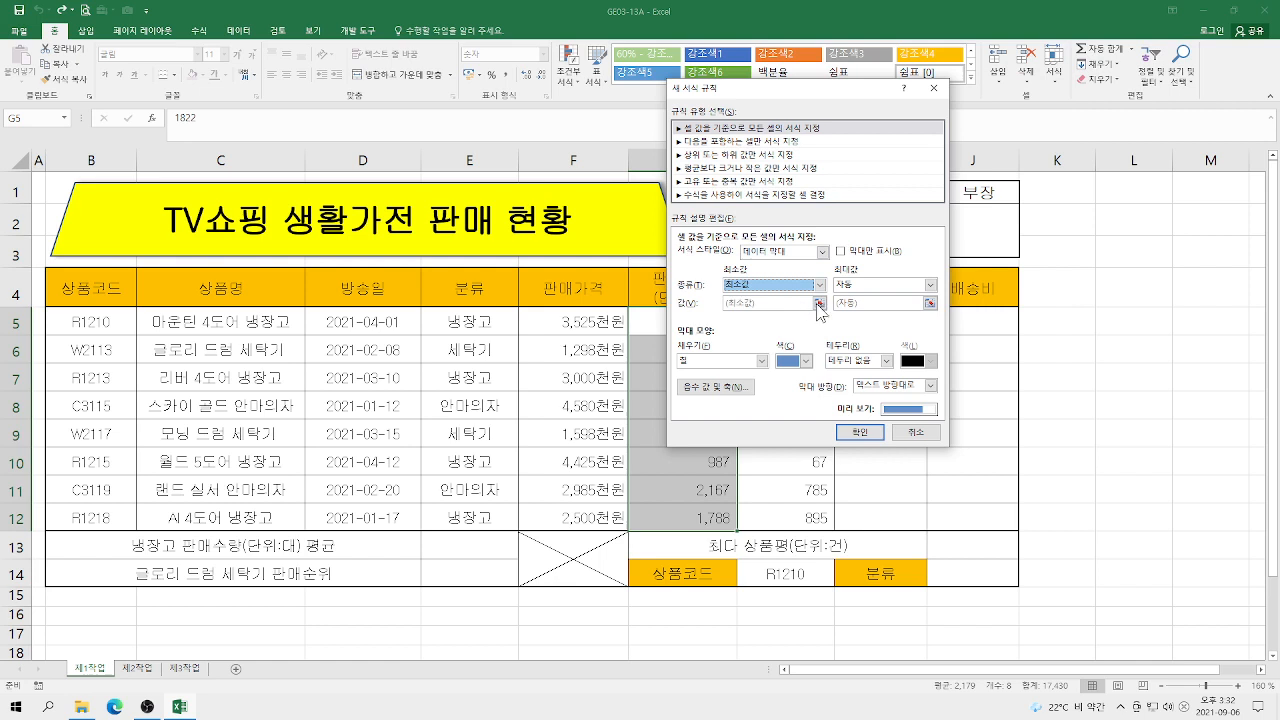
{"action": "left_click", "coordinate": [927, 286]}
{"action": "left_click", "coordinate": [892, 299]}
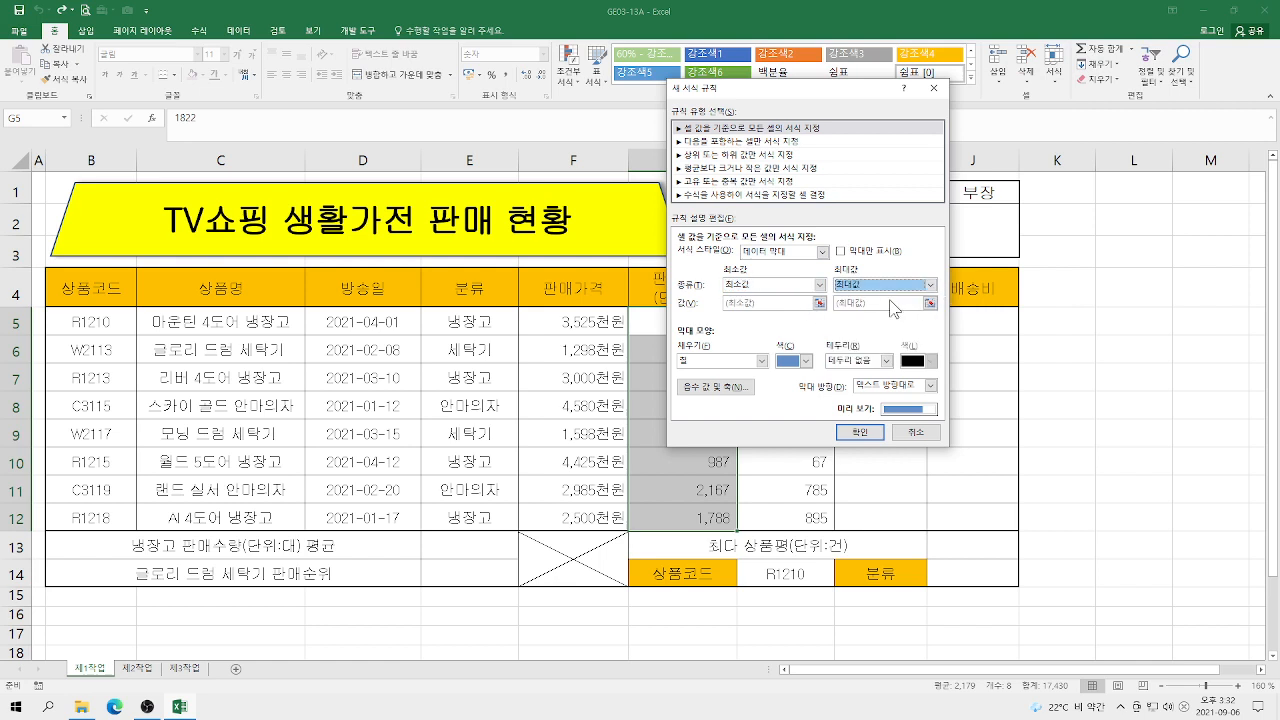
Apply the data bars to G5:G12 with a solid standard red fill and undo the rule.
{"action": "left_click", "coordinate": [806, 361]}
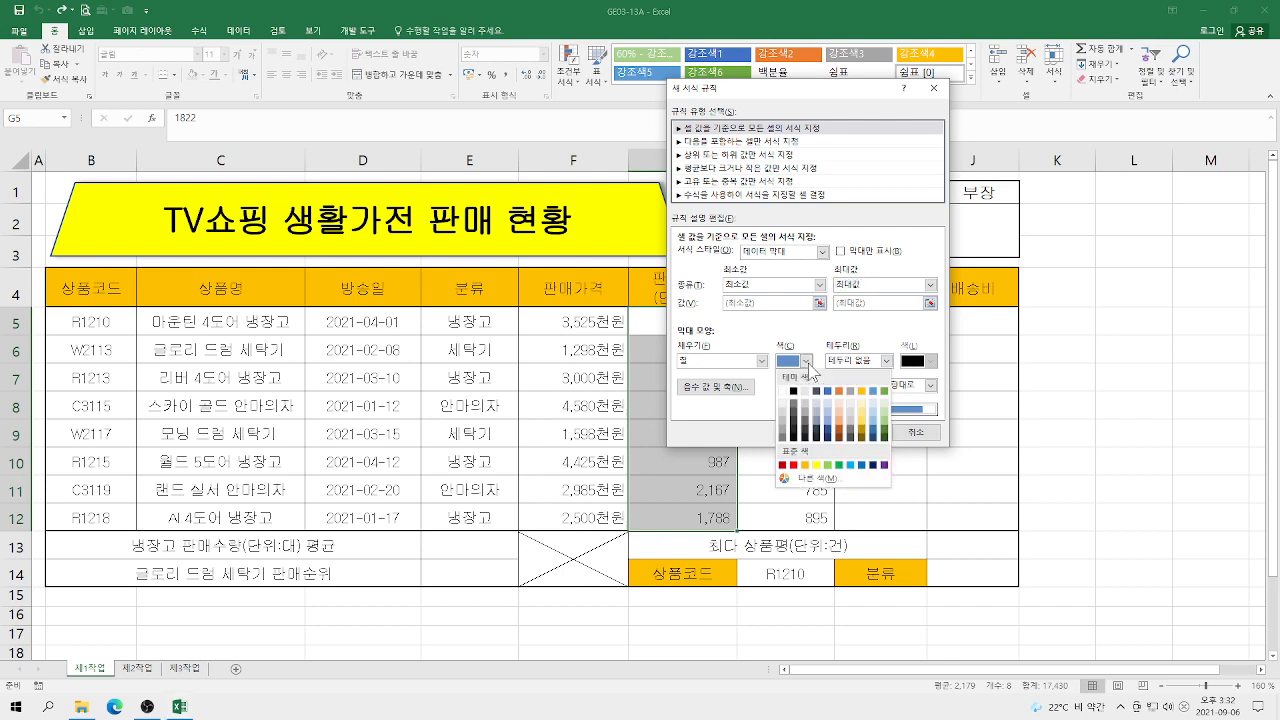
{"action": "left_click", "coordinate": [793, 465]}
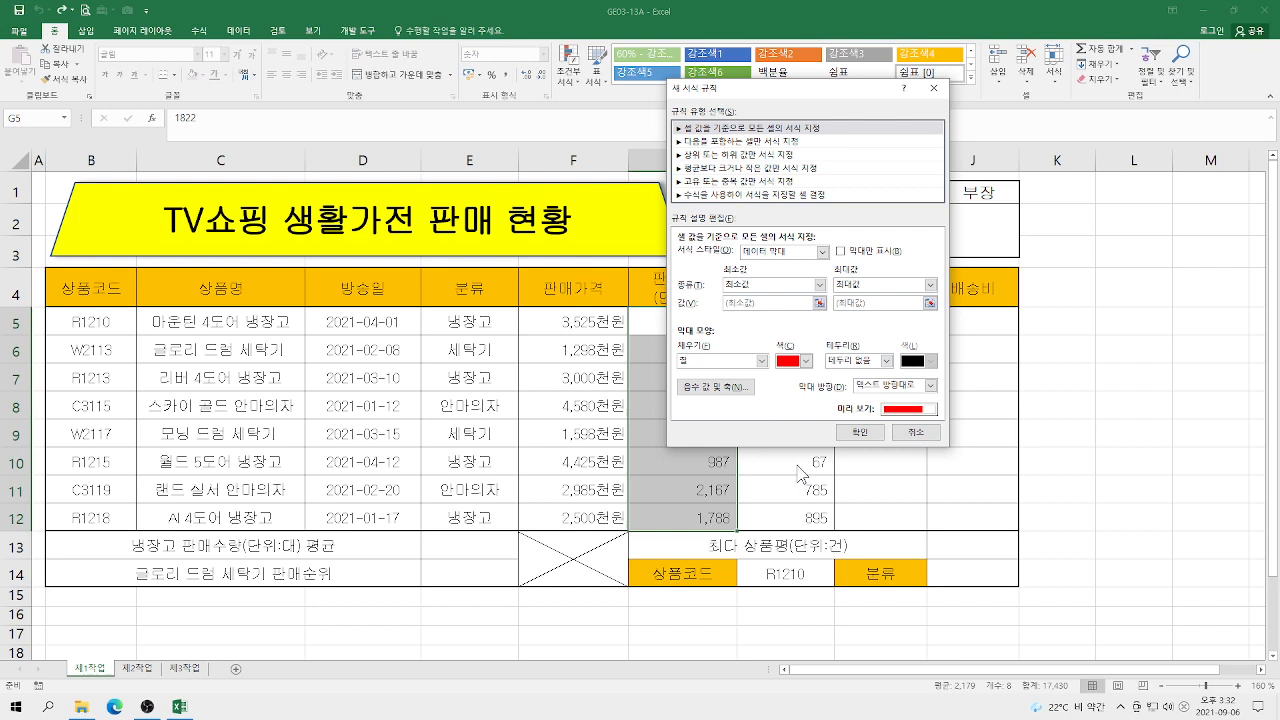
{"action": "left_click", "coordinate": [857, 432]}
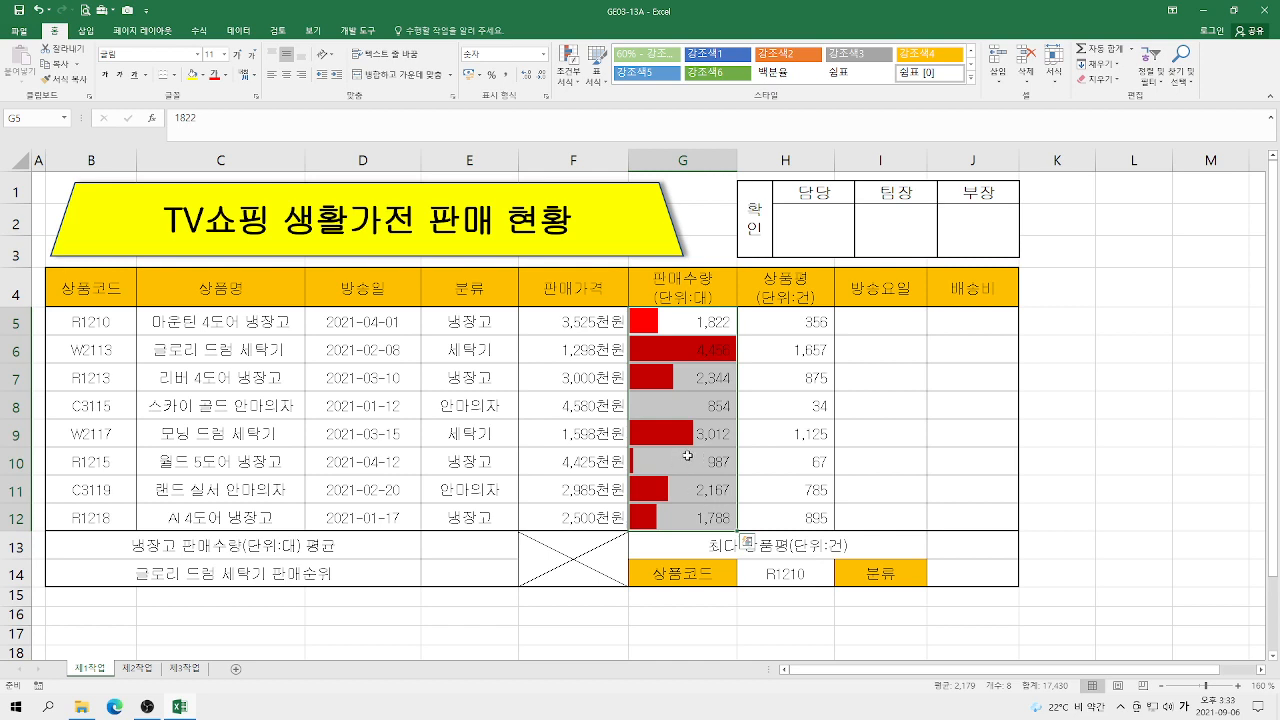
{"action": "key", "text": "ctrl+z"}
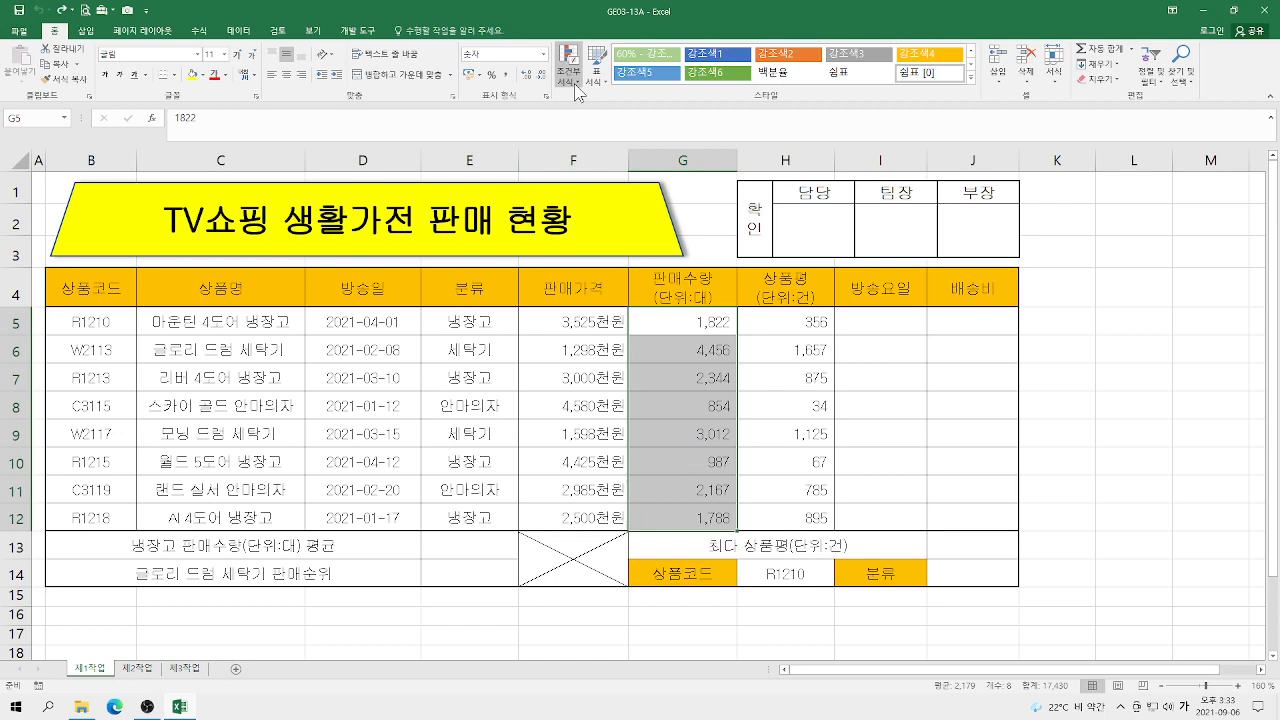
Start another formatting rule for the selected sales quantities using the data bar (데이터 막대) style.
{"action": "left_click", "coordinate": [570, 78]}
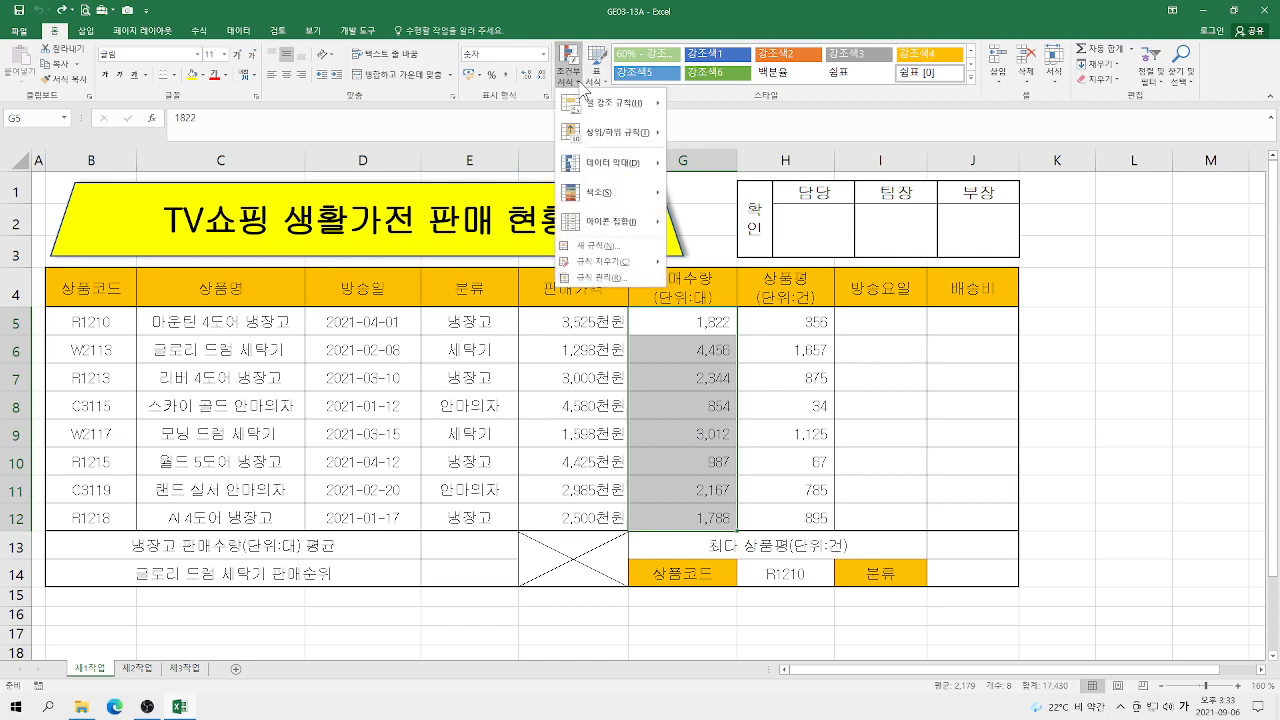
{"action": "left_click", "coordinate": [598, 245]}
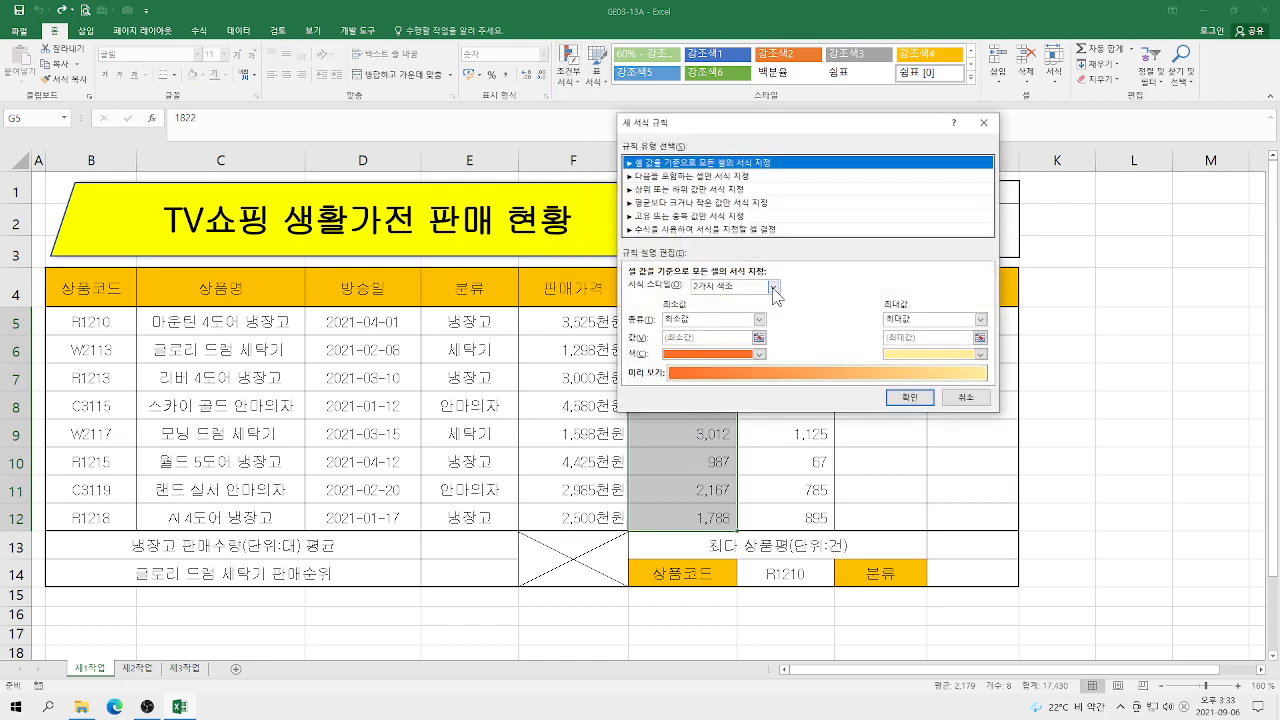
{"action": "left_click", "coordinate": [772, 287]}
{"action": "left_click", "coordinate": [731, 321]}
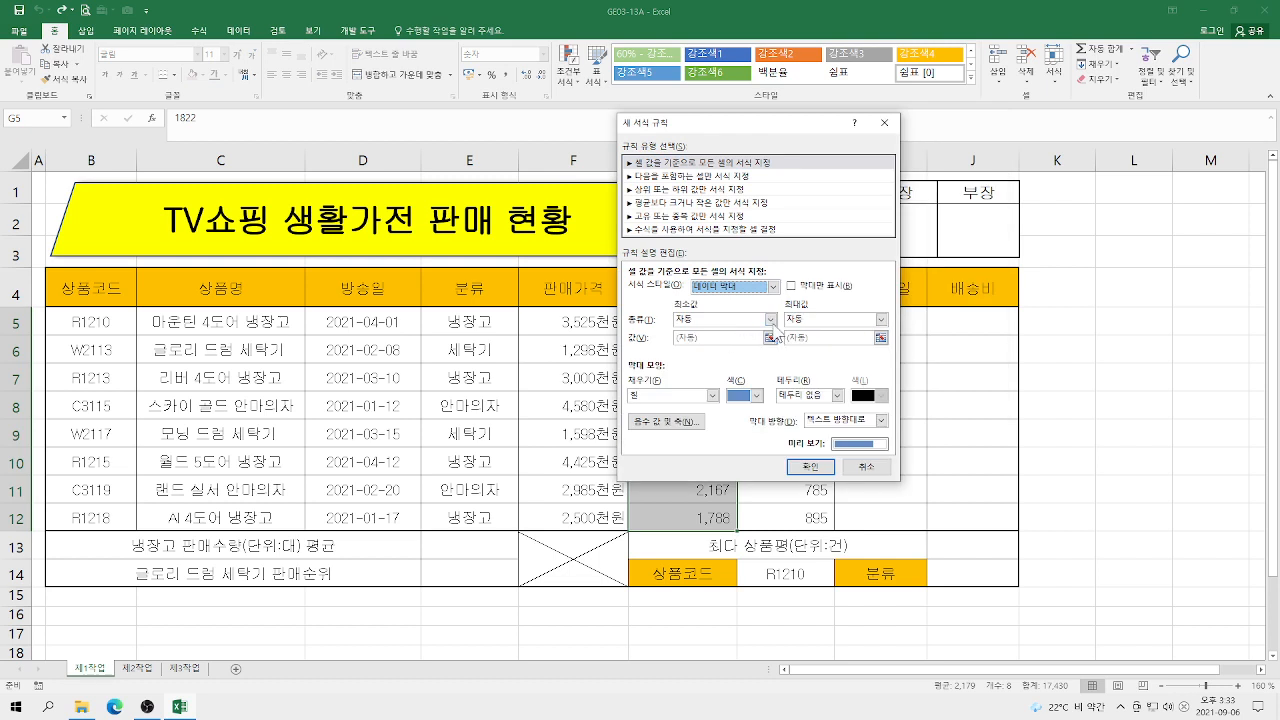
Base the sales quantity data bars on the 최소값 type for the minimum and the 최대값 type for the maximum.
{"action": "left_click", "coordinate": [770, 319]}
{"action": "left_click", "coordinate": [700, 345]}
{"action": "left_click", "coordinate": [881, 319]}
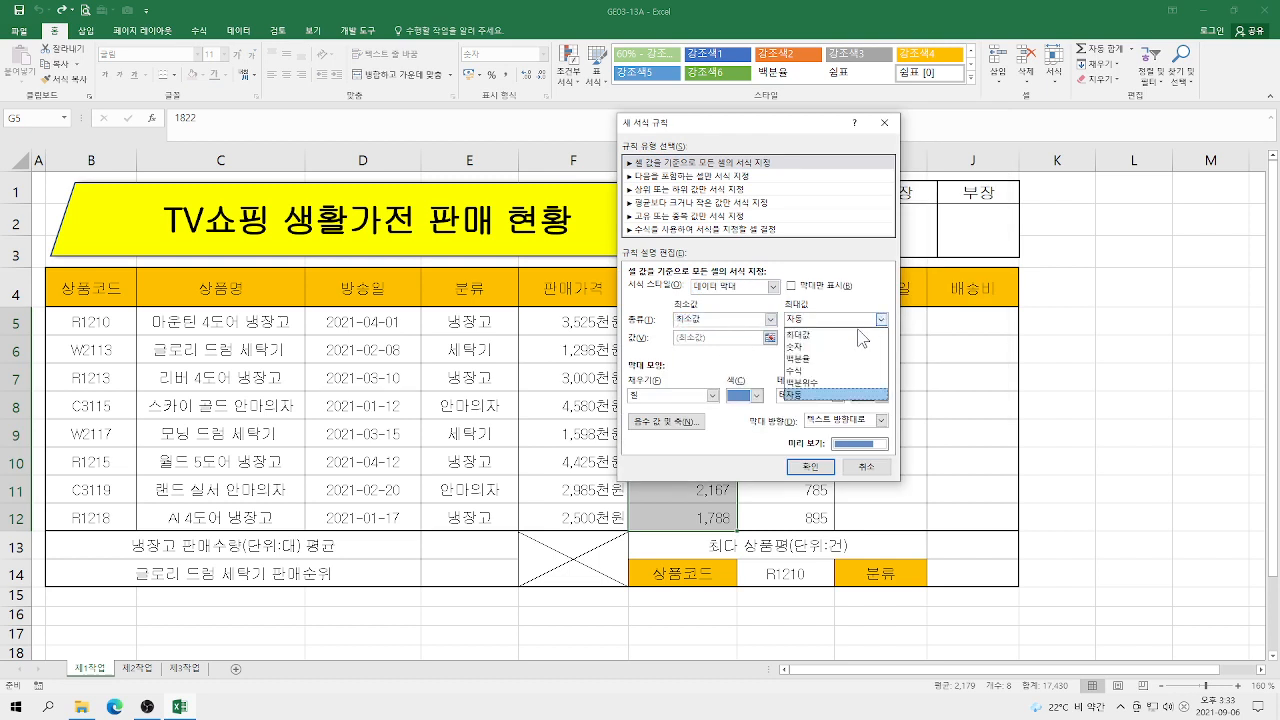
{"action": "left_click", "coordinate": [831, 334]}
Apply the data bars to G5:G12 with a red gradient fill (그라데이션 채우기) and undo the rule.
{"action": "left_click", "coordinate": [713, 395]}
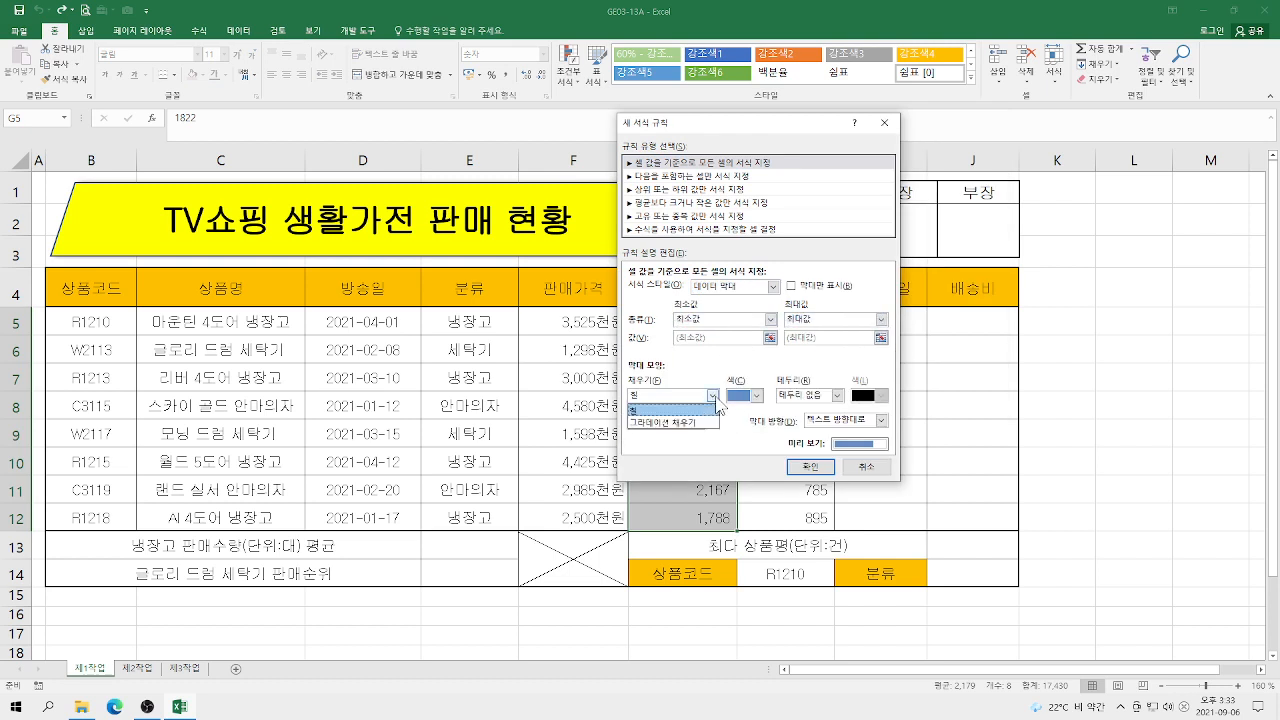
{"action": "left_click", "coordinate": [682, 424]}
{"action": "left_click", "coordinate": [757, 395]}
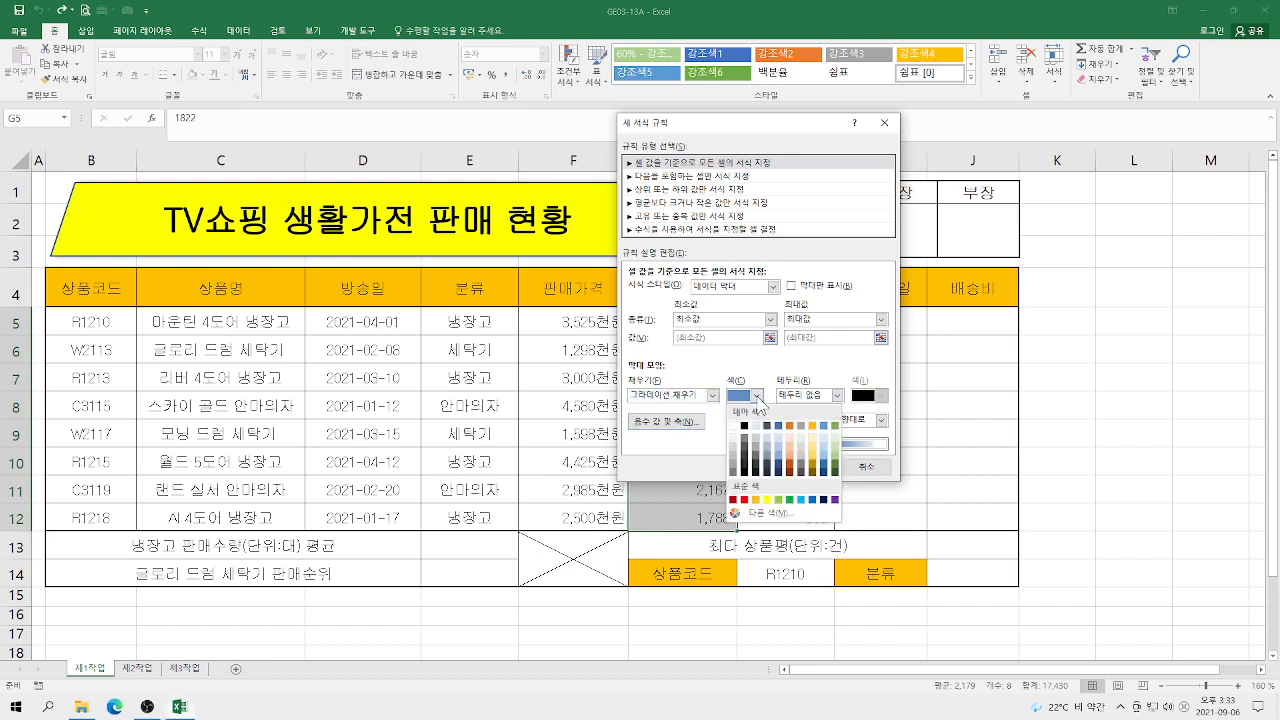
{"action": "left_click", "coordinate": [746, 508]}
{"action": "left_click", "coordinate": [812, 467]}
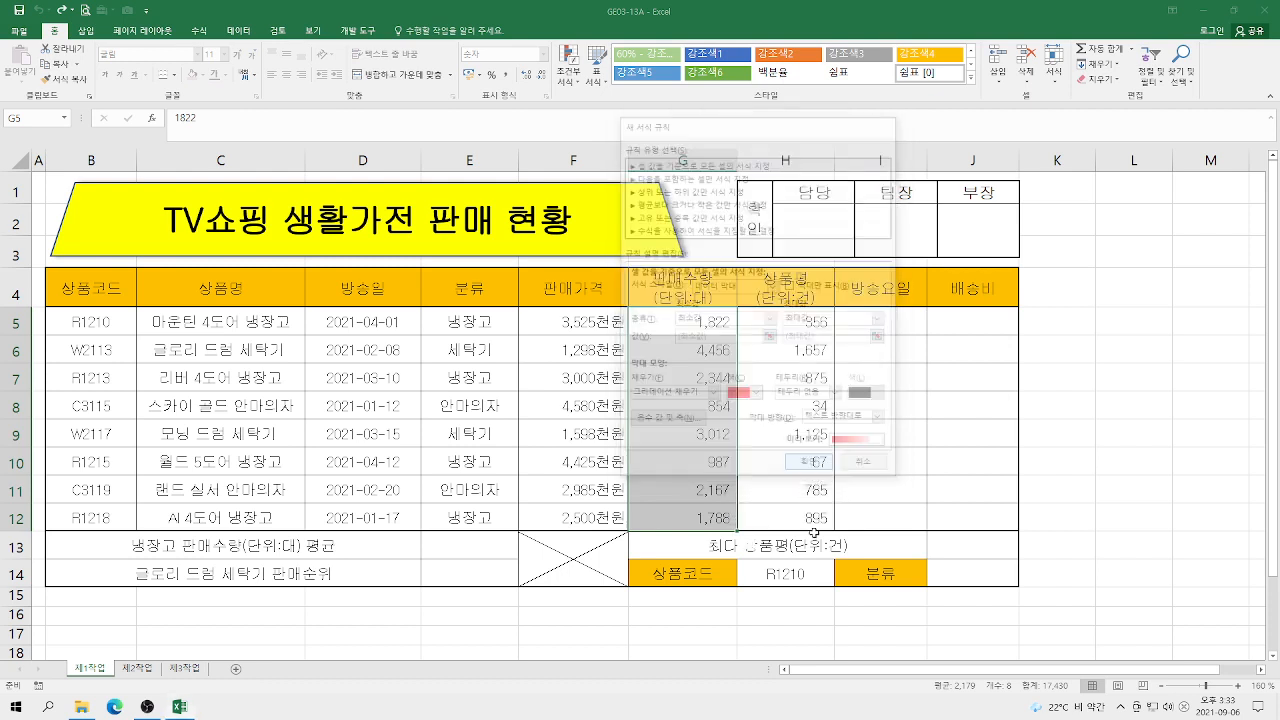
{"action": "left_click", "coordinate": [810, 451]}
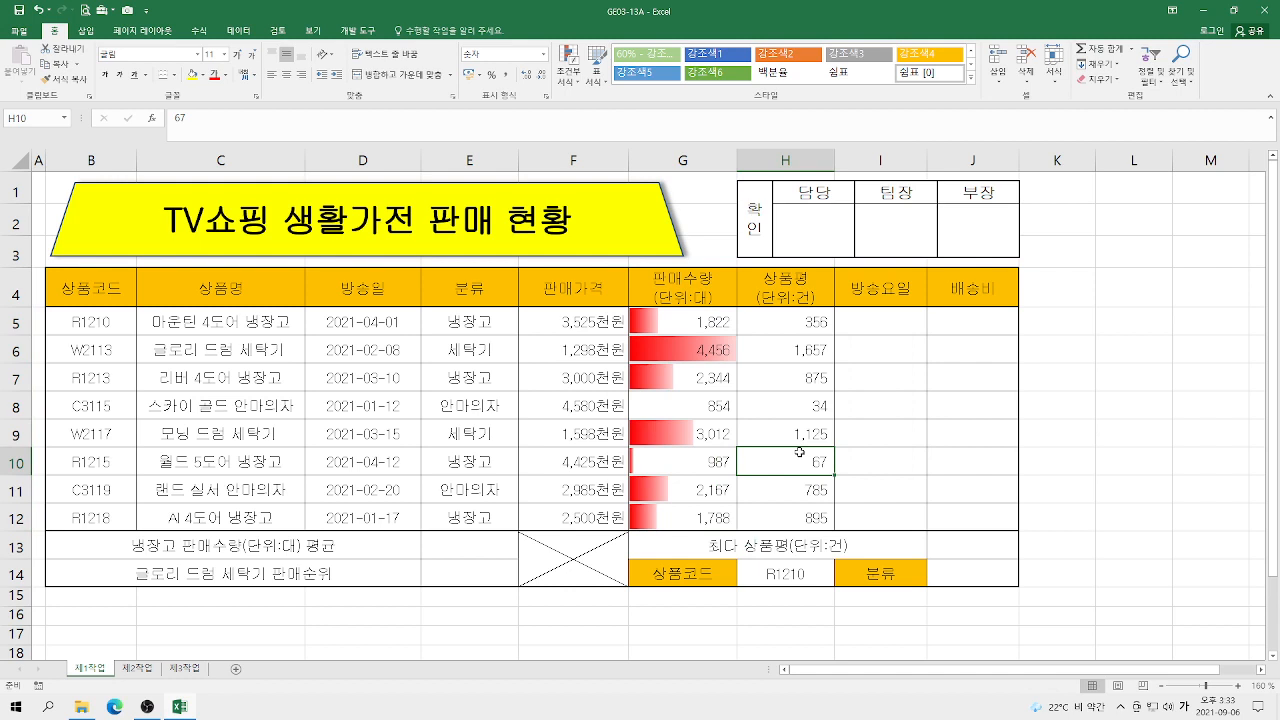
{"action": "key", "text": "ctrl+z"}
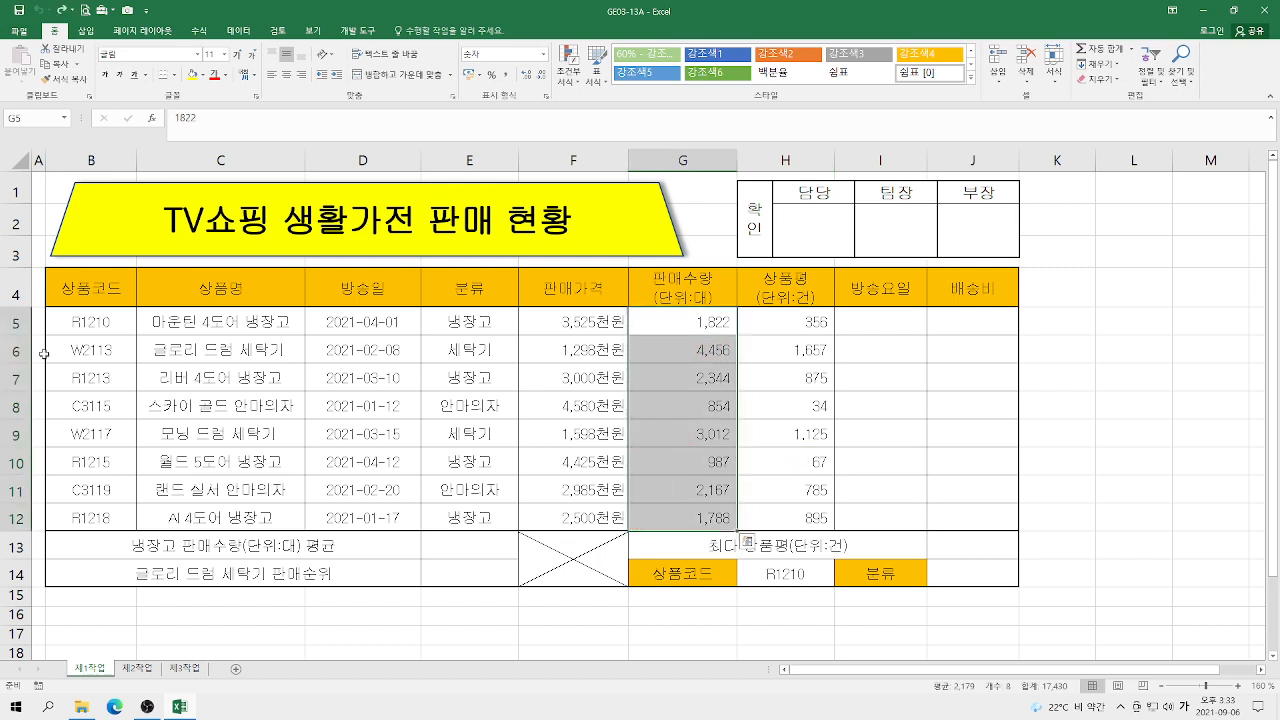
Select the table rows B5:J12 and start a new conditional formatting rule that uses a formula to determine the cells.
{"action": "left_click", "coordinate": [72, 326]}
{"action": "left_click_drag", "start_coordinate": [72, 326], "coordinate": [960, 517]}
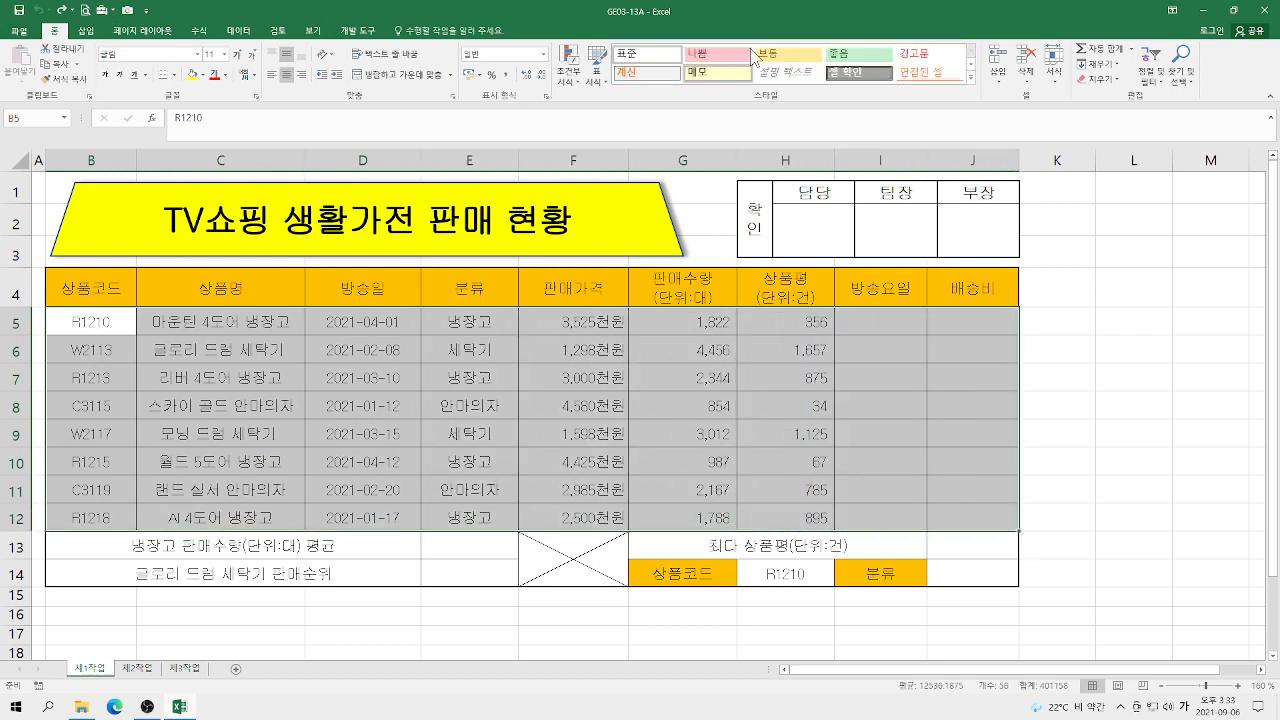
{"action": "left_click", "coordinate": [569, 75]}
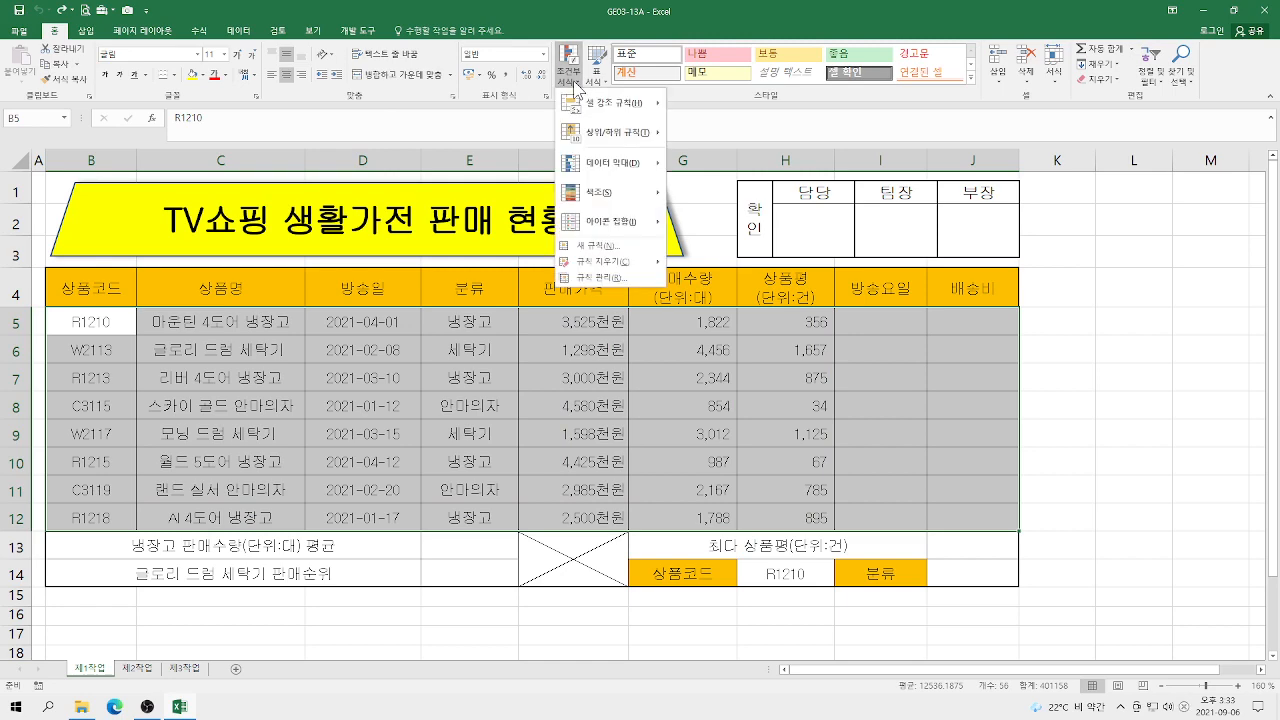
{"action": "left_click", "coordinate": [615, 247]}
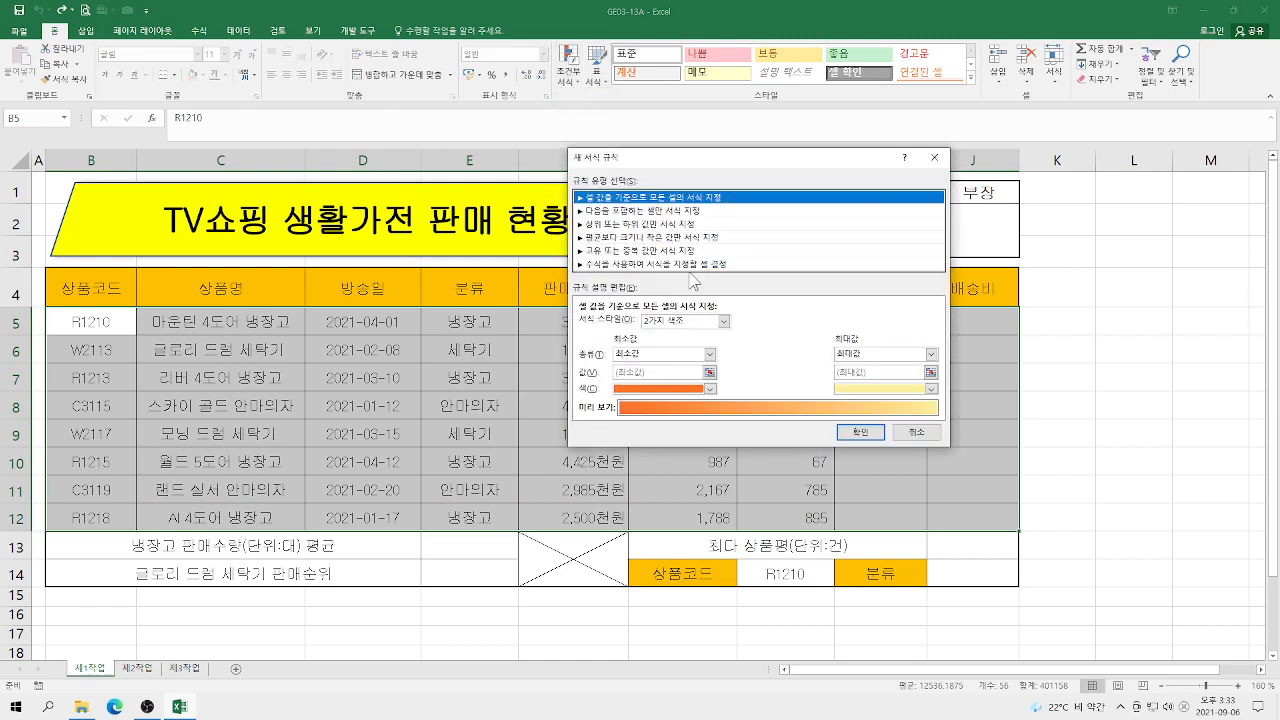
{"action": "left_click_drag", "start_coordinate": [806, 140], "coordinate": [1100, 120]}
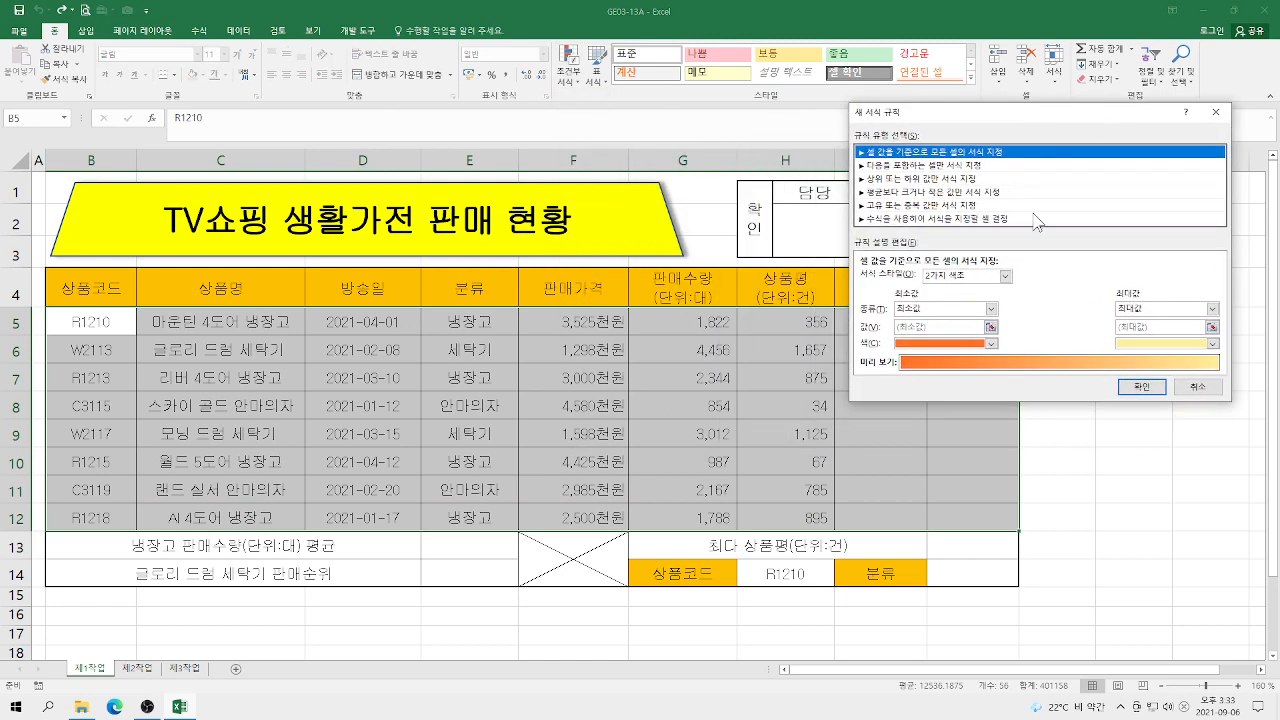
{"action": "left_click", "coordinate": [963, 219]}
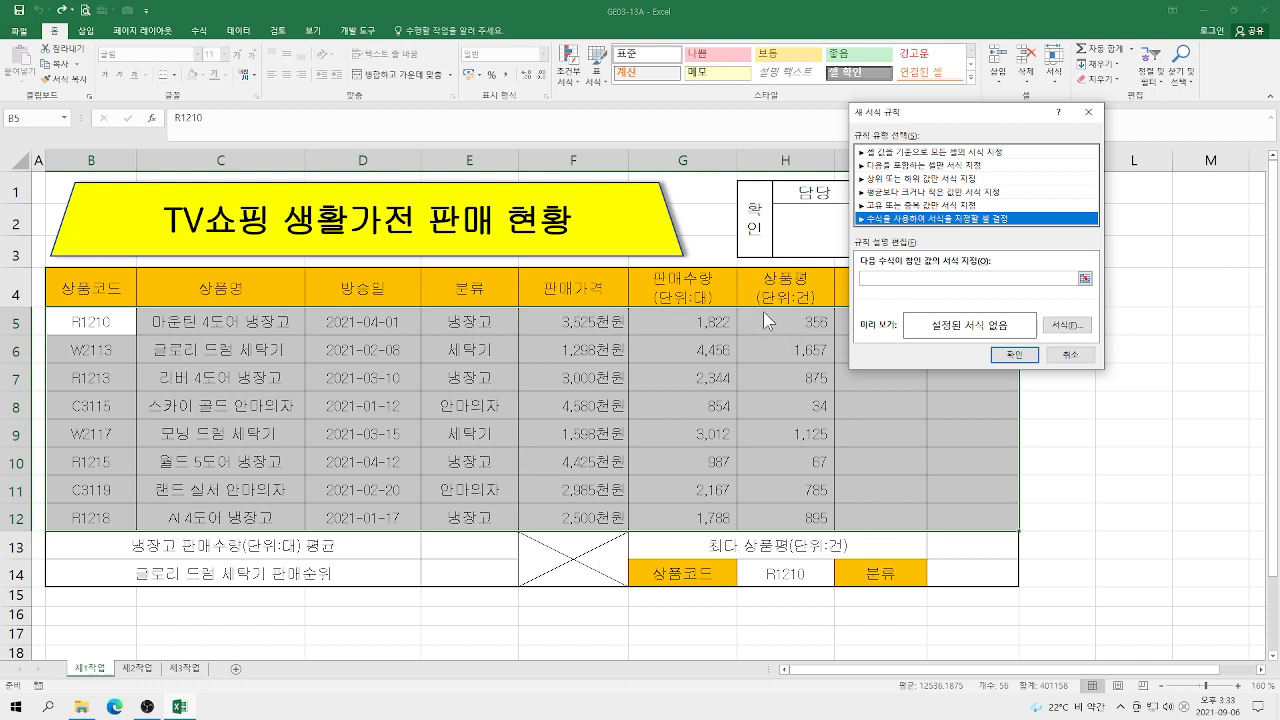
Enter the rule formula =$H5>=1000, with only the column of the 상품평 reference locked.
{"action": "left_click", "coordinate": [879, 277]}
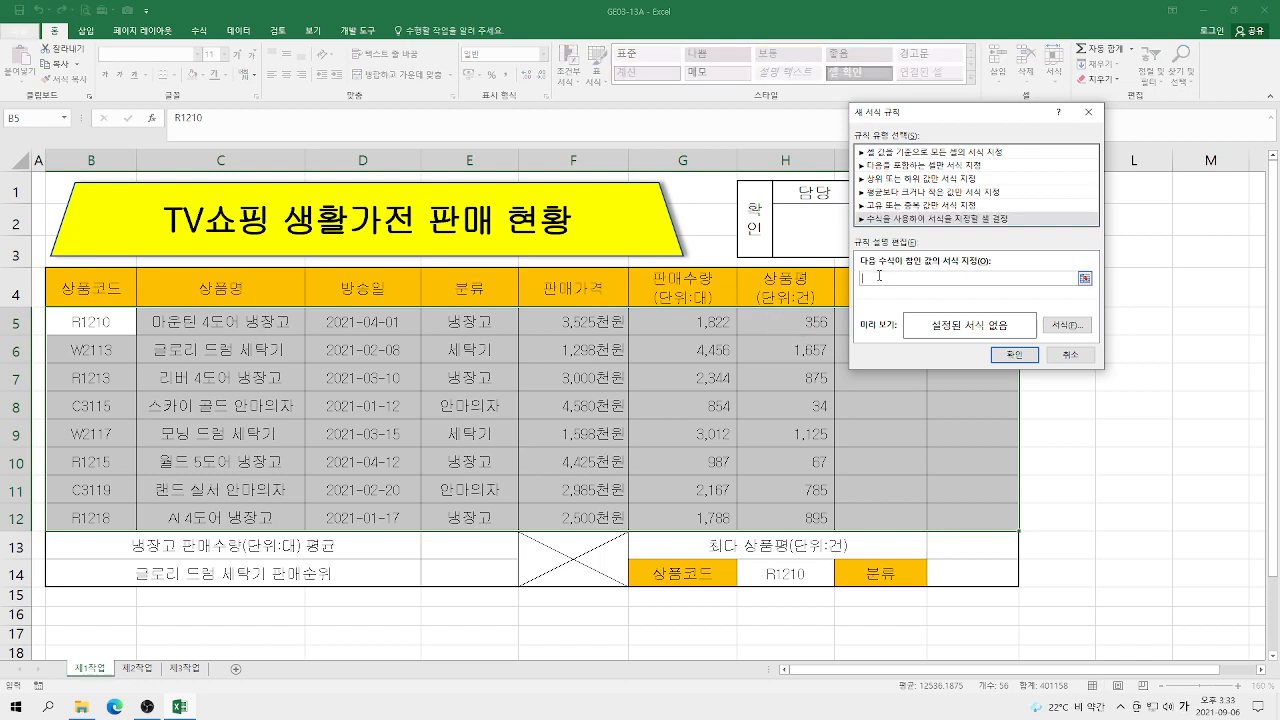
{"action": "left_click", "coordinate": [776, 319]}
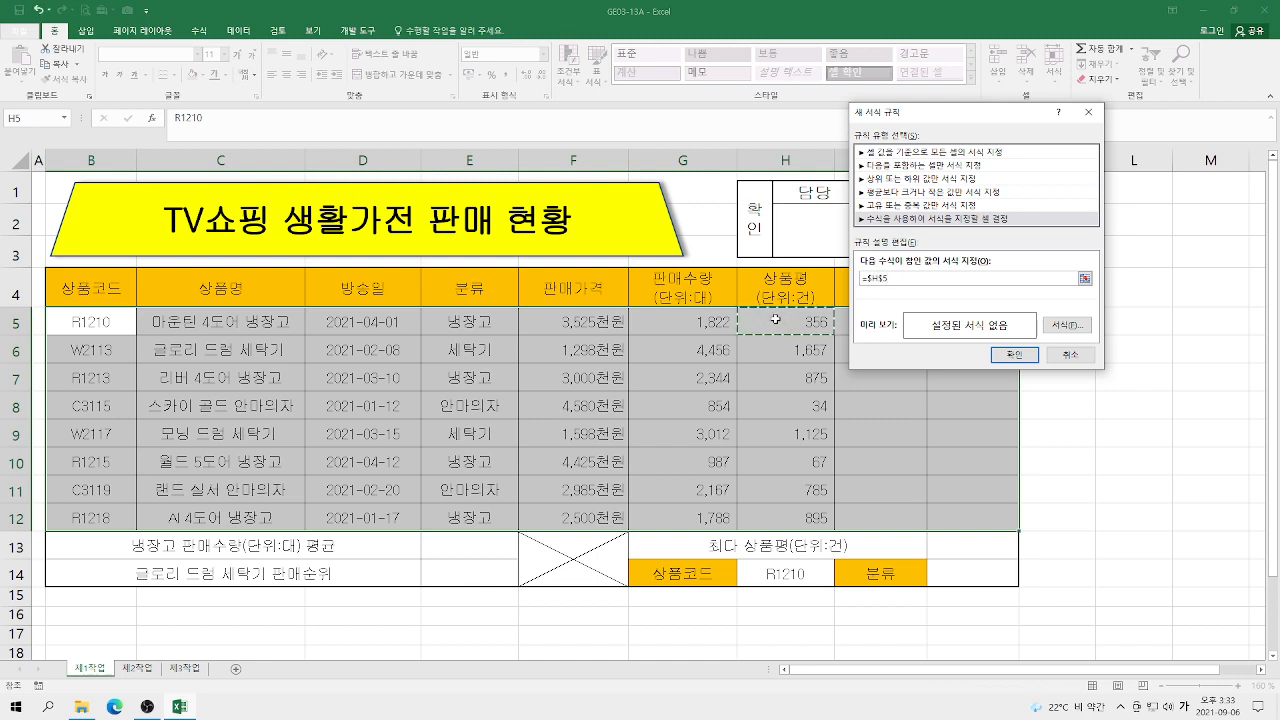
{"action": "key", "text": "F4"}
{"action": "key", "text": "F4"}
{"action": "type", "text": ">=1000"}
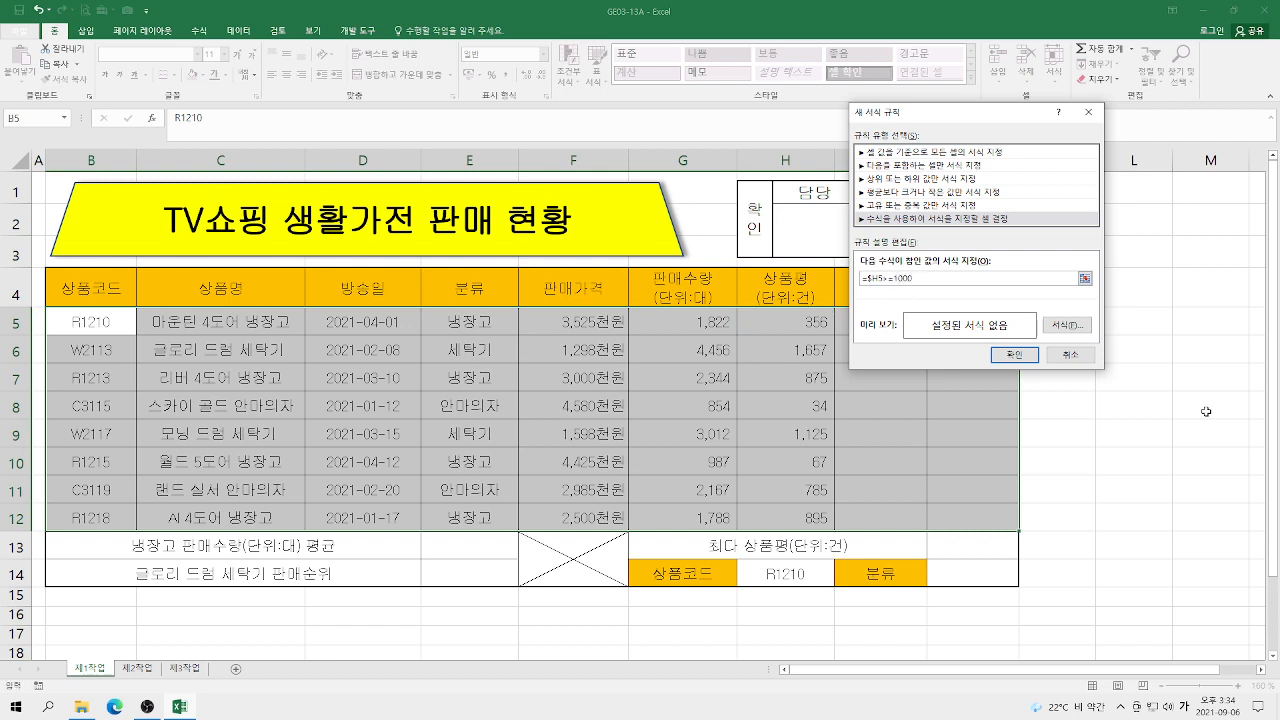
Try the comparison <=100 in the rule formula and restore the formula to =$H5>=1000.
{"action": "key", "text": "BackSpace"}
{"action": "key", "text": "BackSpace"}
{"action": "key", "text": "BackSpace"}
{"action": "key", "text": "BackSpace"}
{"action": "key", "text": "BackSpace"}
{"action": "key", "text": "BackSpace"}
{"action": "key", "text": "BackSpace"}
{"action": "type", "text": "5<=100"}
{"action": "key", "text": "BackSpace"}
{"action": "key", "text": "BackSpace"}
{"action": "key", "text": "BackSpace"}
{"action": "key", "text": "BackSpace"}
{"action": "type", "text": ">=1000"}
Set the rule's format to bold (굵게) red text and apply the rule to B5:J12.
{"action": "left_click", "coordinate": [1066, 326]}
{"action": "left_click", "coordinate": [792, 186]}
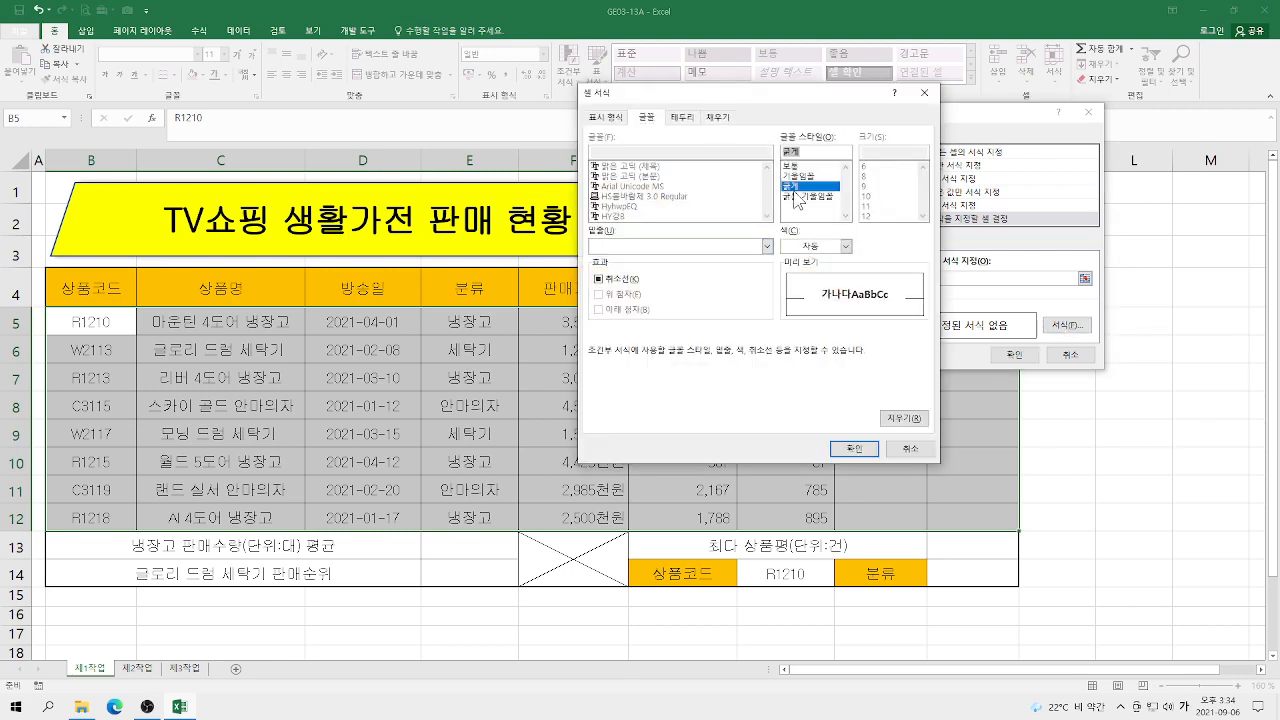
{"action": "left_click", "coordinate": [849, 256]}
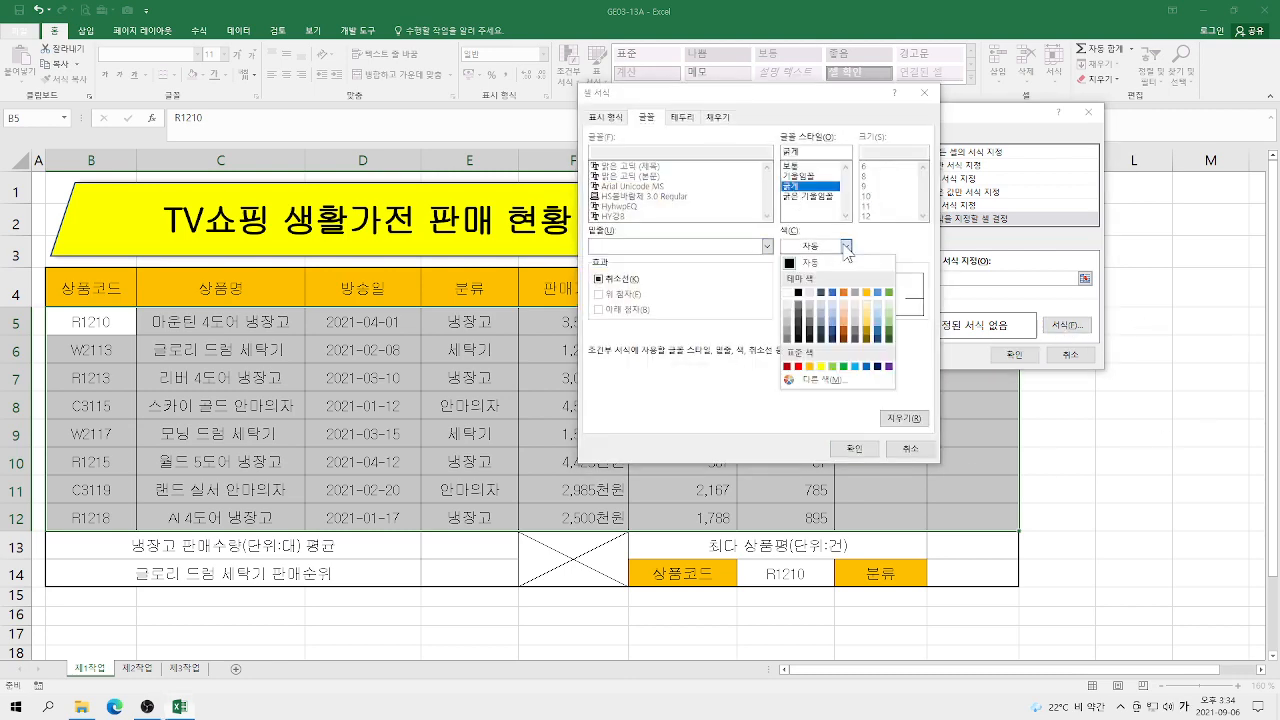
{"action": "left_click", "coordinate": [804, 372]}
{"action": "left_click", "coordinate": [855, 451]}
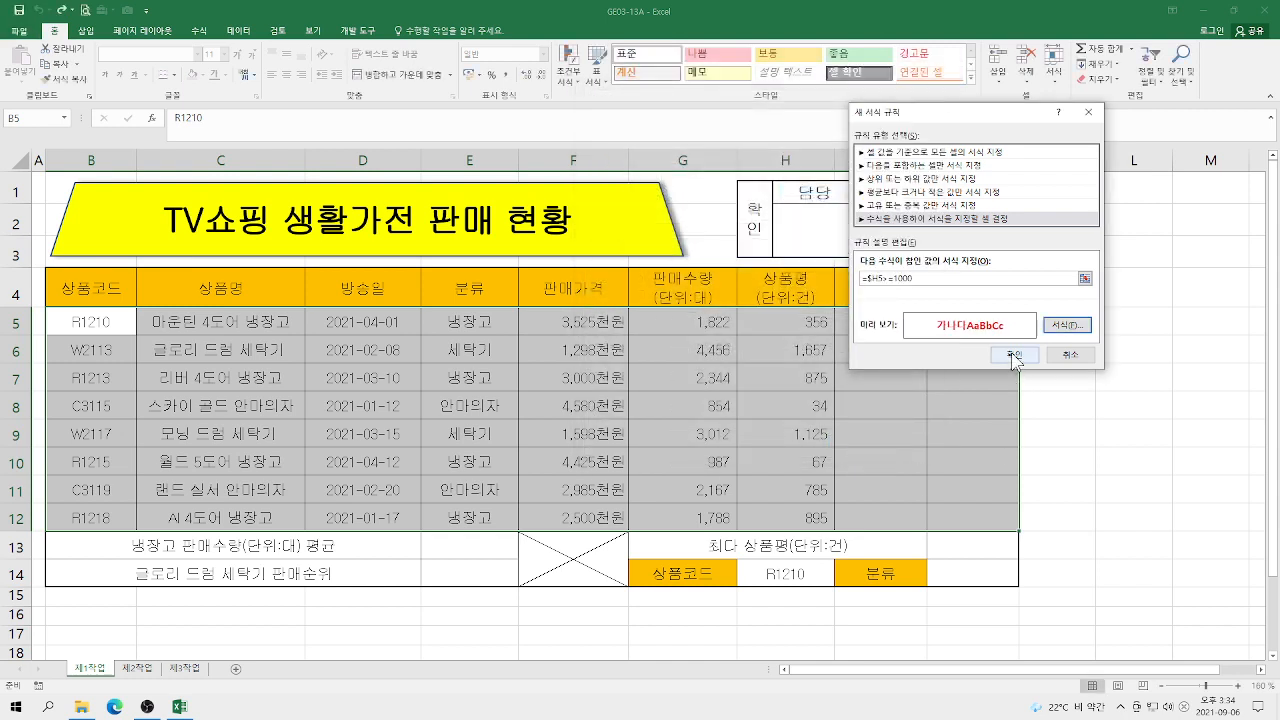
{"action": "left_click", "coordinate": [1012, 355]}
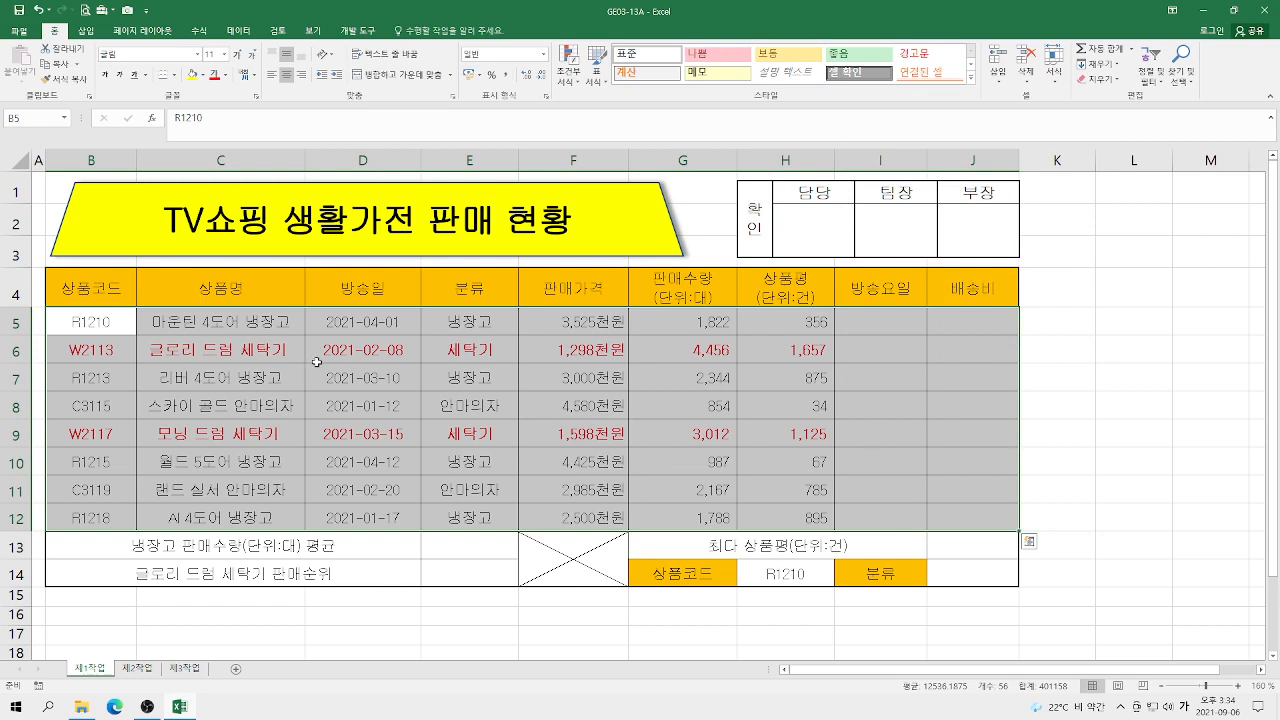